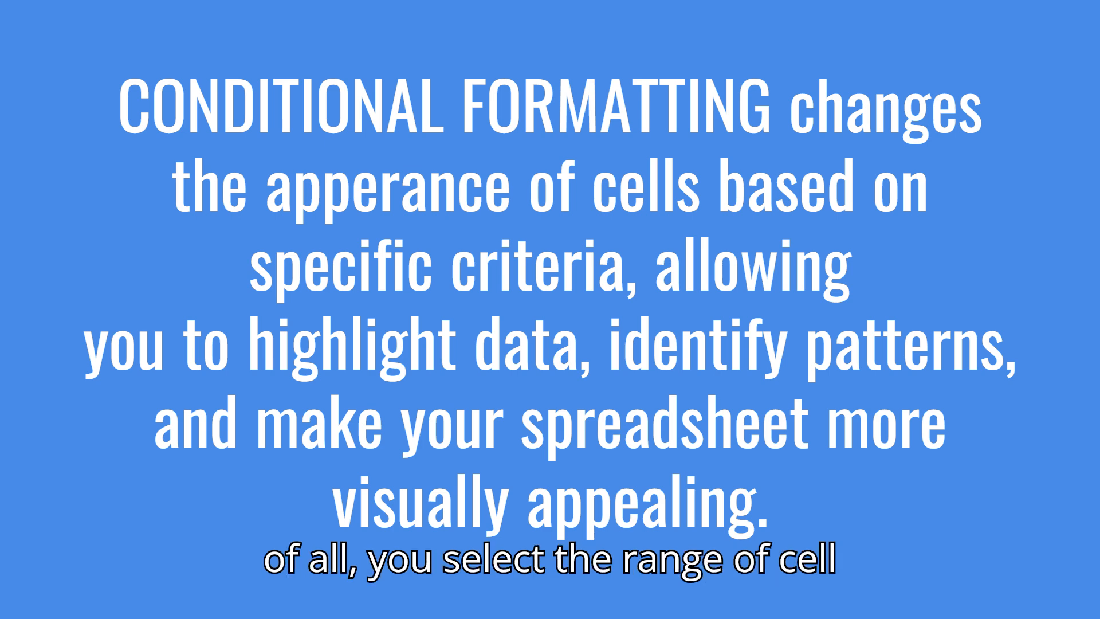
Highlight grades in B3:J17 greater than 80 with Green Fill with Dark Green Text
{"action": "left_click_drag", "start_coordinate": [197, 300], "coordinate": [887, 517]}
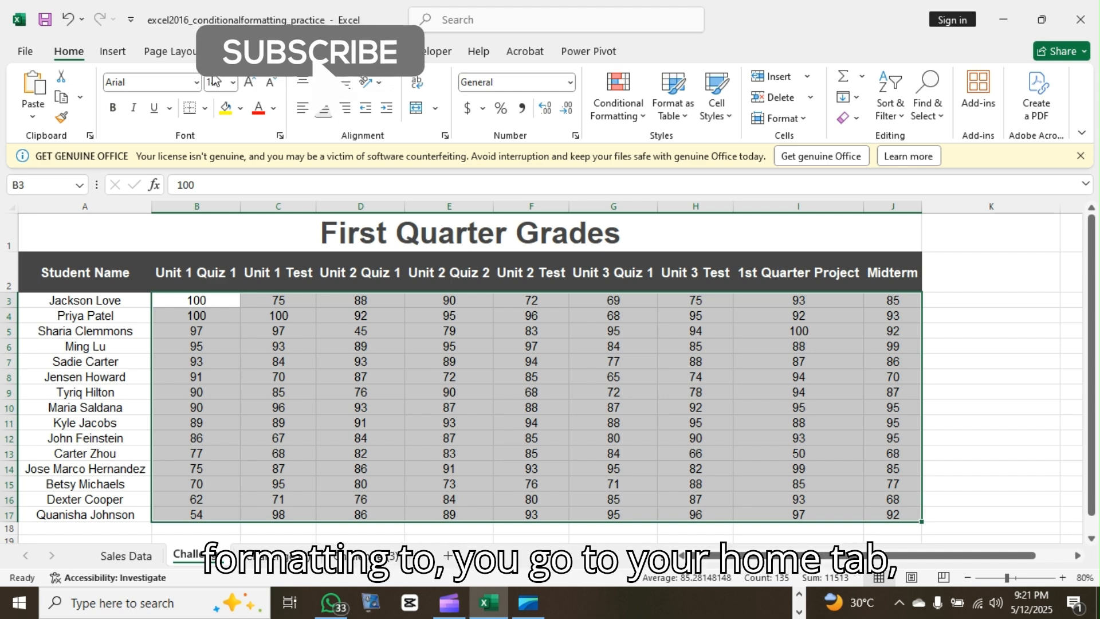
{"action": "left_click", "coordinate": [113, 53]}
{"action": "left_click", "coordinate": [69, 59]}
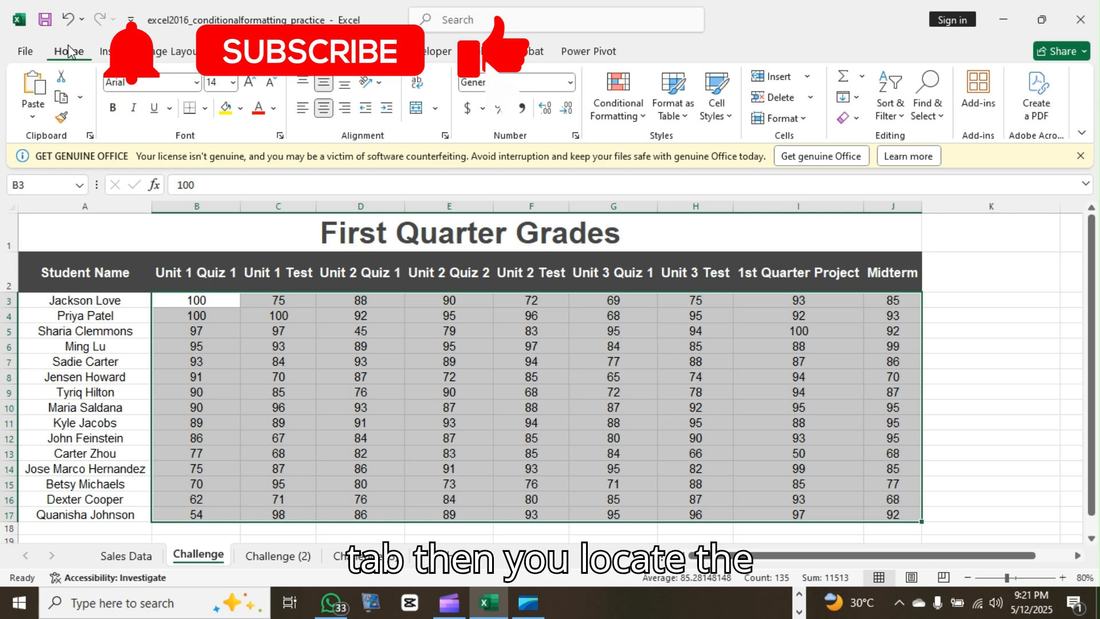
{"action": "left_click", "coordinate": [644, 116]}
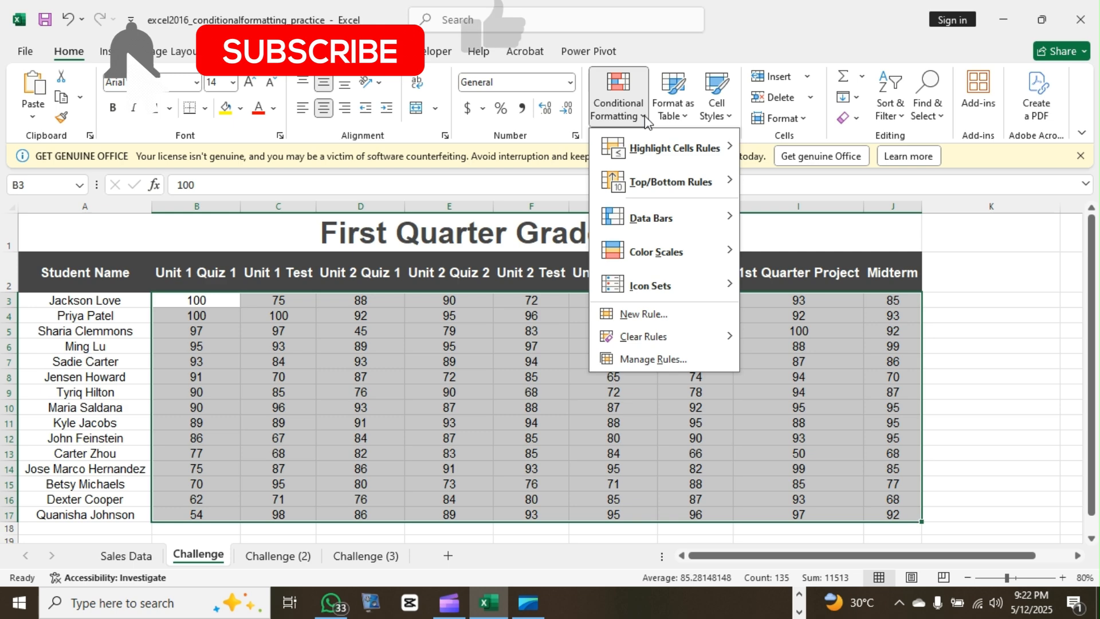
{"action": "mouse_move", "coordinate": [683, 147]}
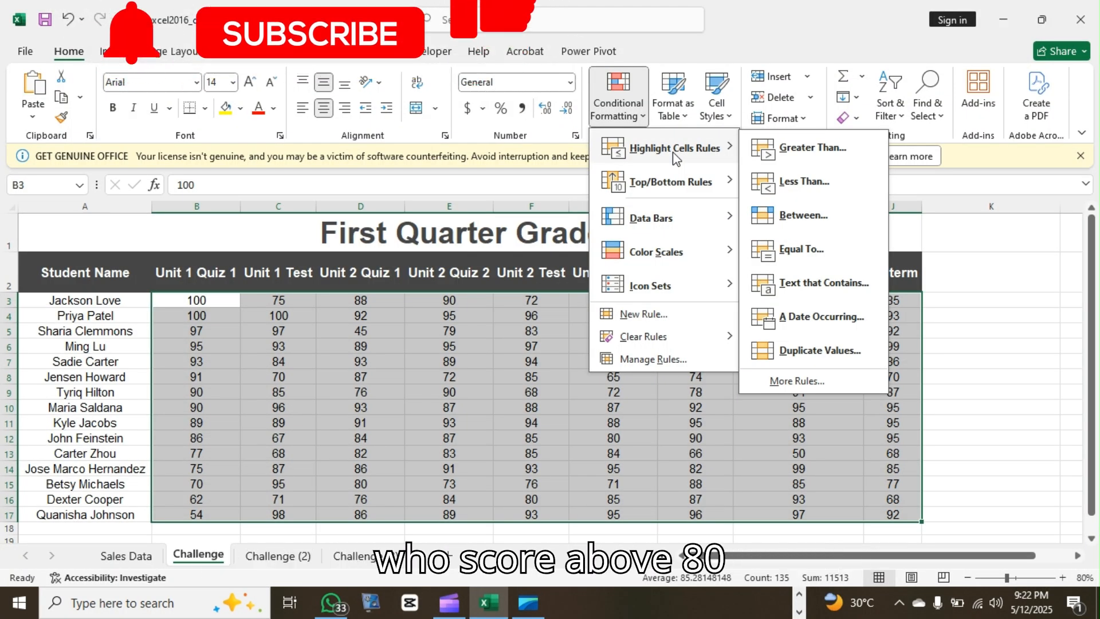
{"action": "left_click", "coordinate": [795, 147]}
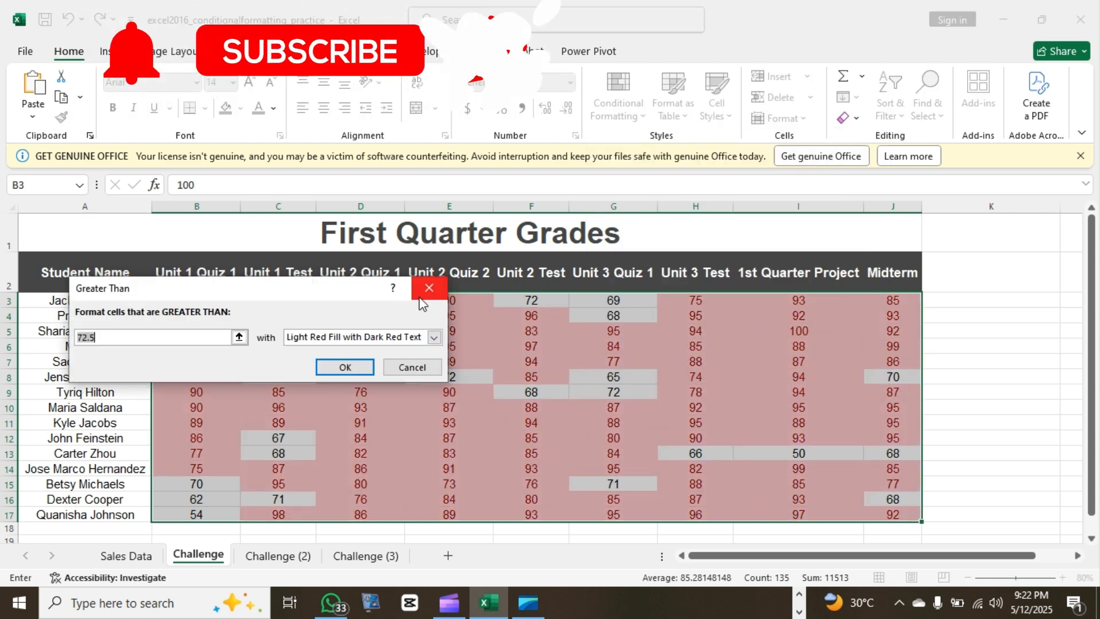
{"action": "type", "text": "80"}
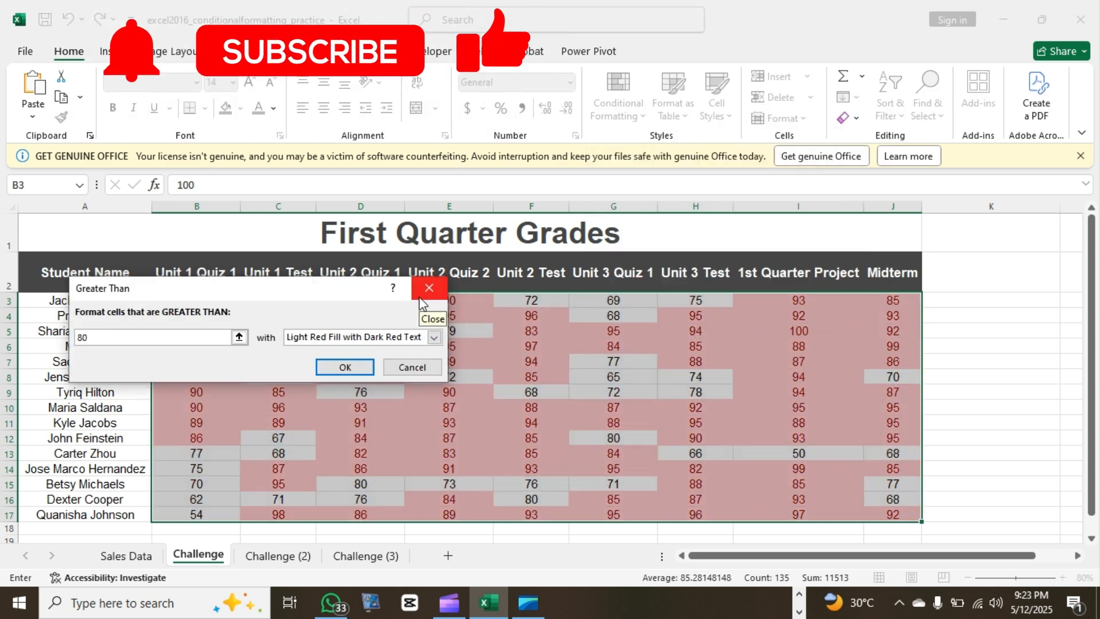
{"action": "left_click", "coordinate": [434, 337]}
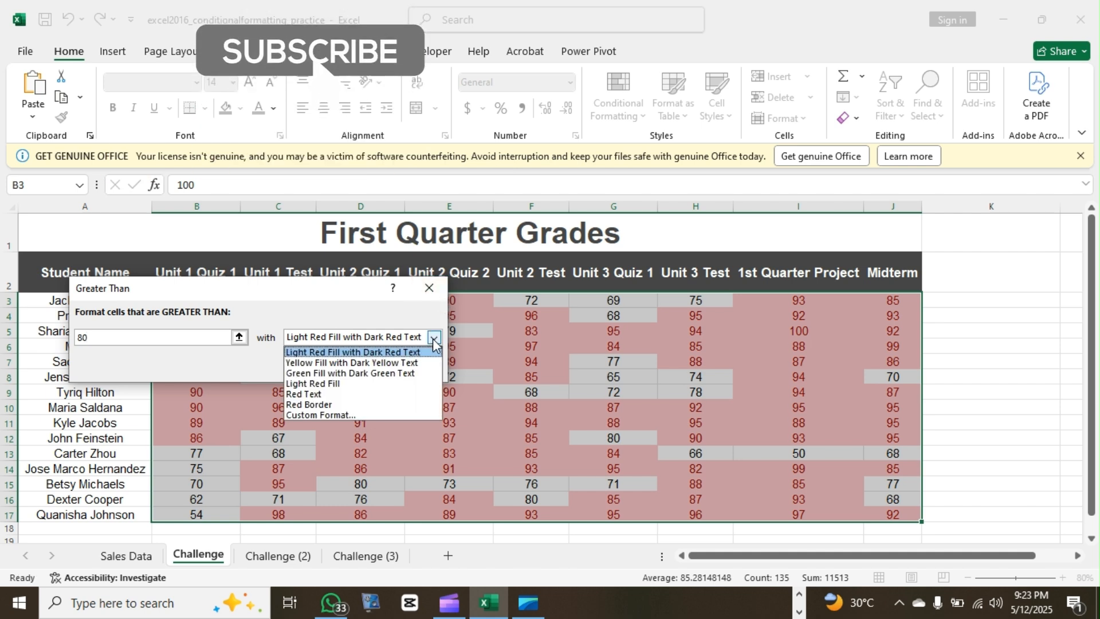
{"action": "left_click", "coordinate": [341, 373]}
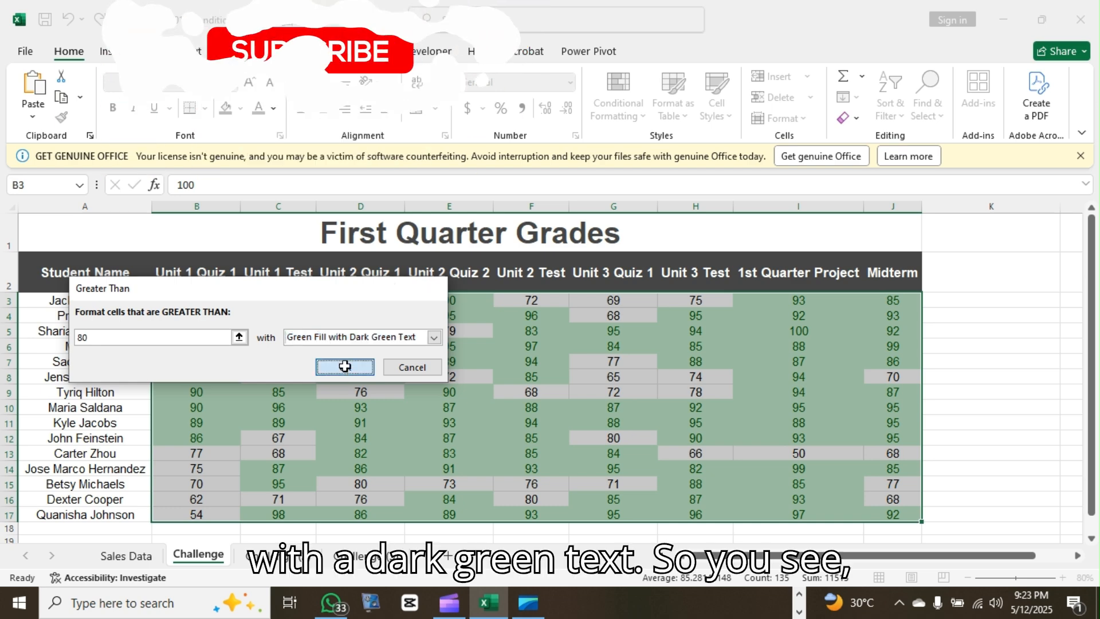
{"action": "left_click", "coordinate": [345, 369]}
{"action": "left_click", "coordinate": [641, 390]}
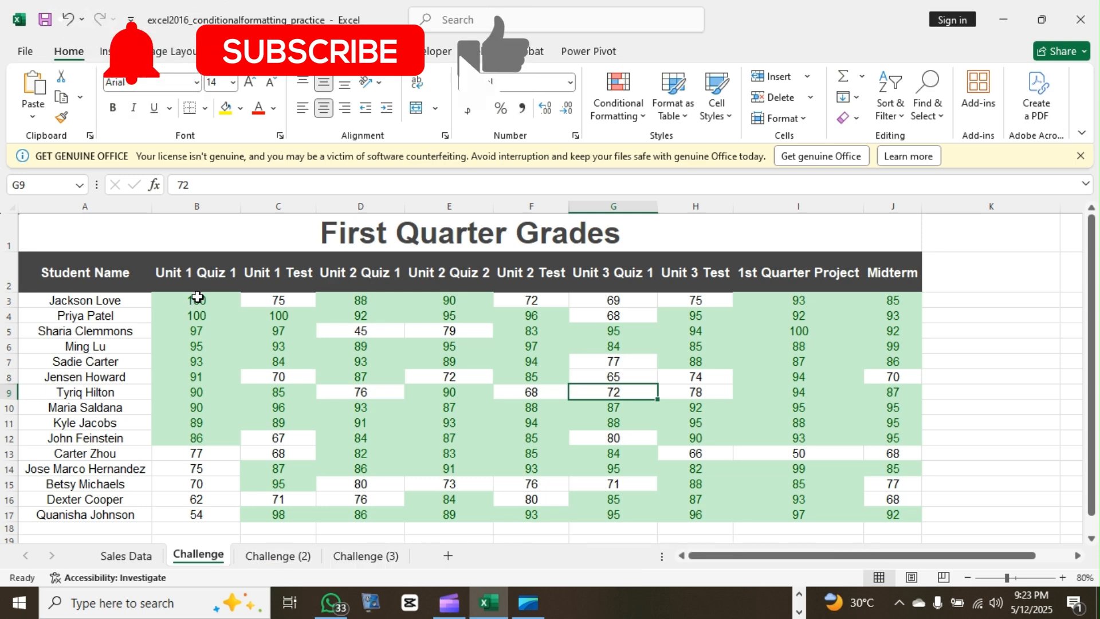
Add a rule highlighting grades in B3:J17 less than 50 with Light Red Fill with Dark Red Text
{"action": "left_click_drag", "start_coordinate": [195, 302], "coordinate": [874, 517]}
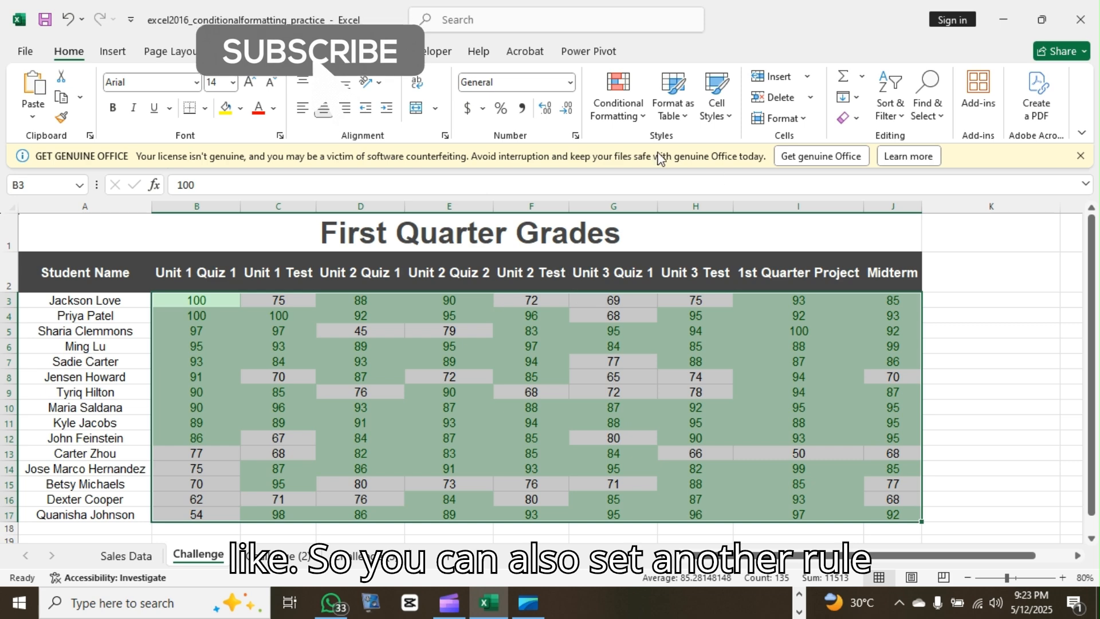
{"action": "left_click", "coordinate": [633, 110]}
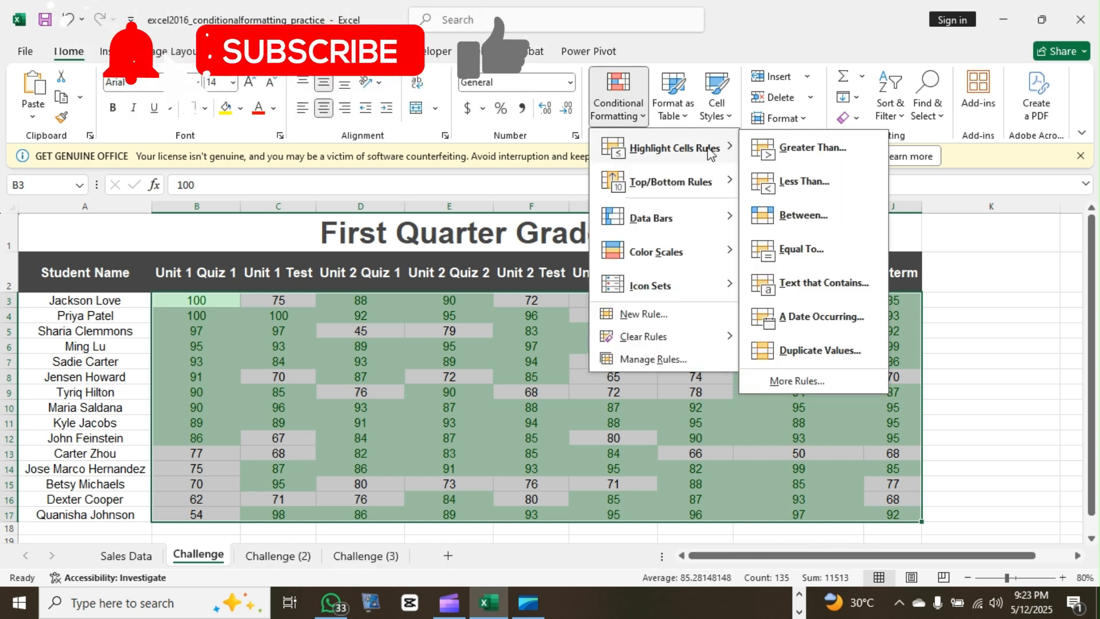
{"action": "left_click", "coordinate": [813, 182]}
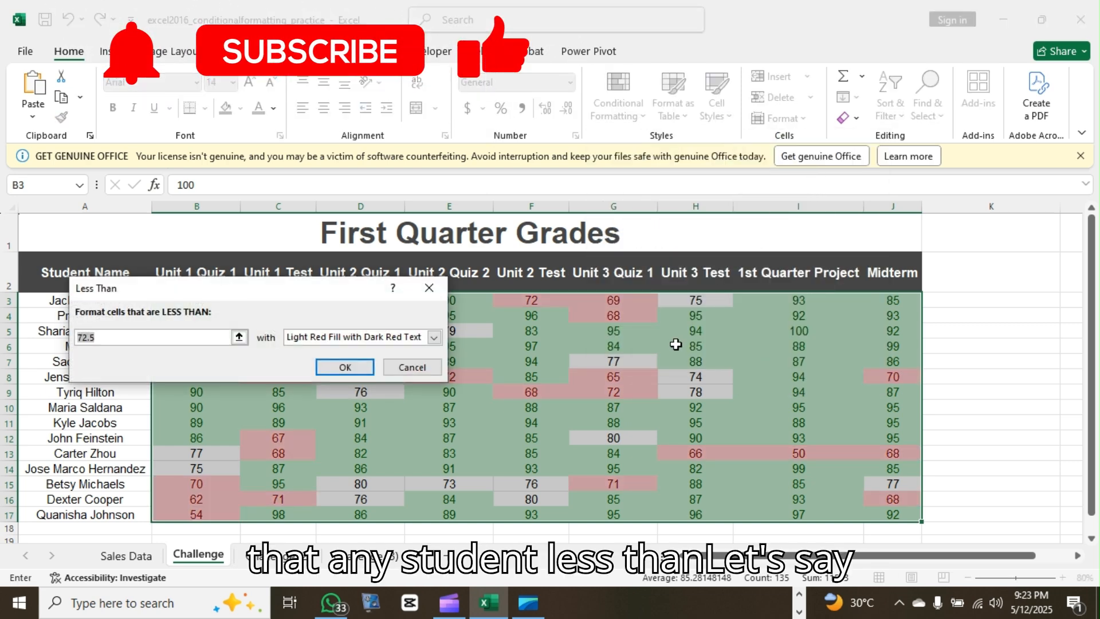
{"action": "type", "text": "50"}
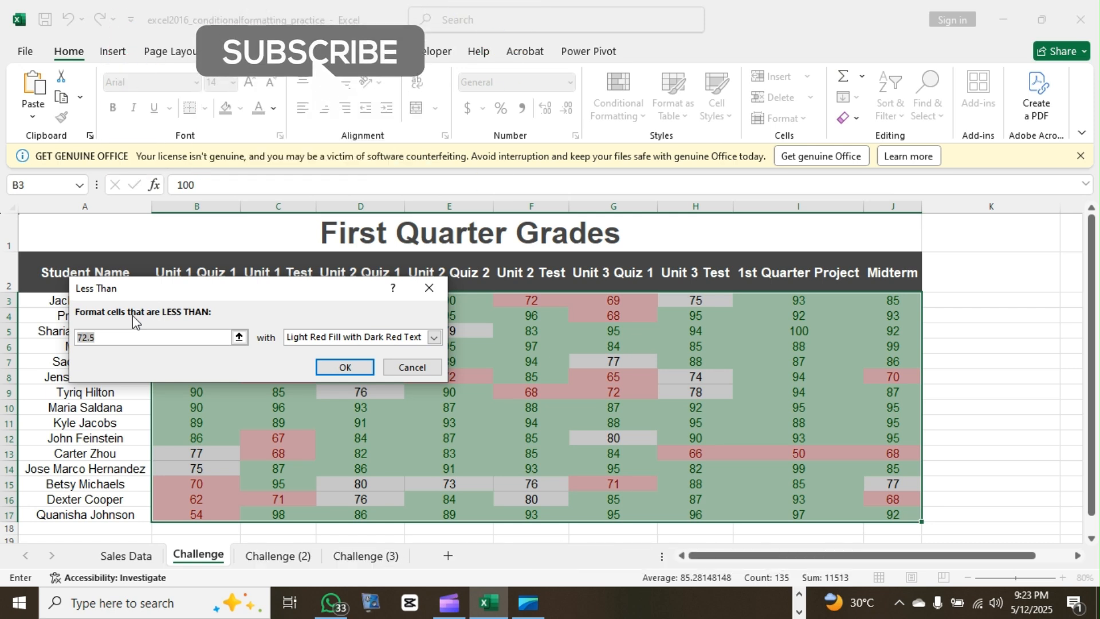
{"action": "left_click", "coordinate": [435, 337]}
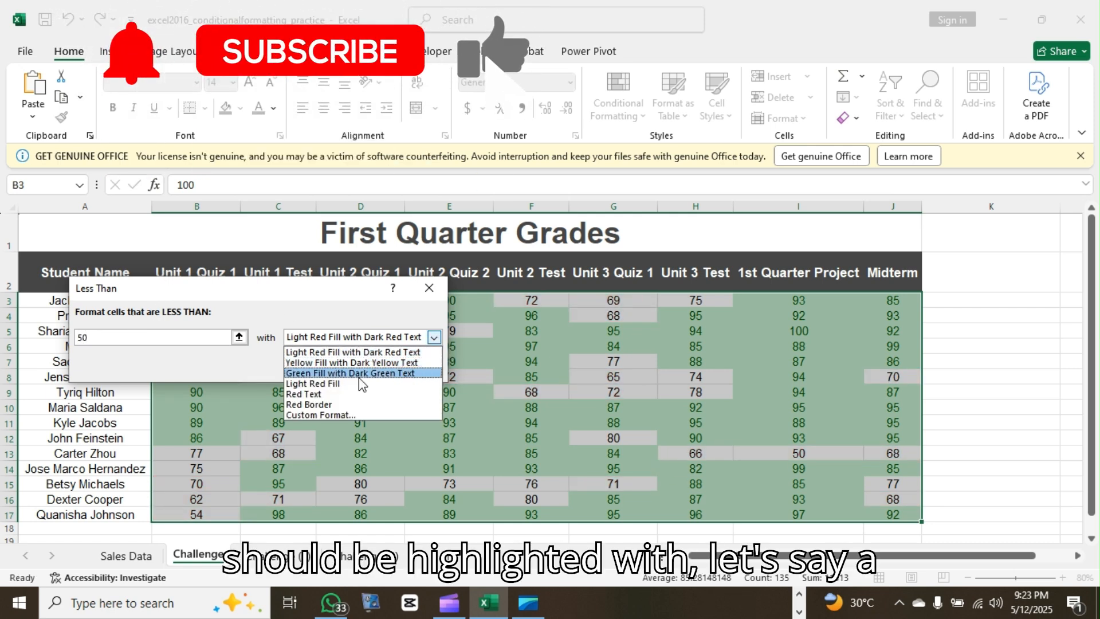
{"action": "left_click", "coordinate": [343, 351]}
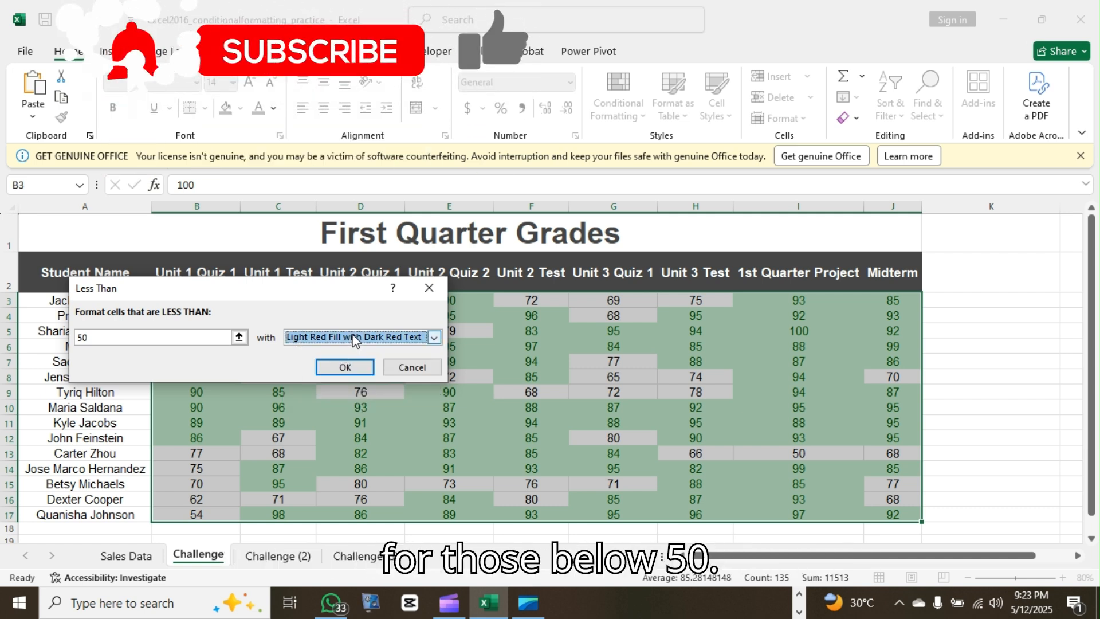
{"action": "left_click", "coordinate": [345, 367]}
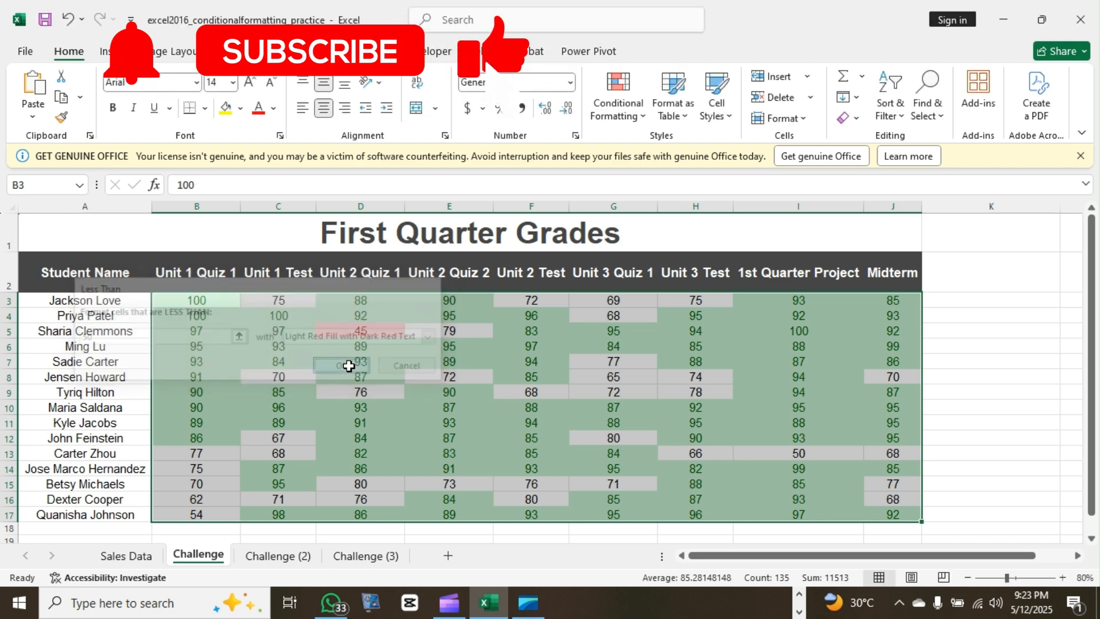
{"action": "left_click", "coordinate": [441, 361]}
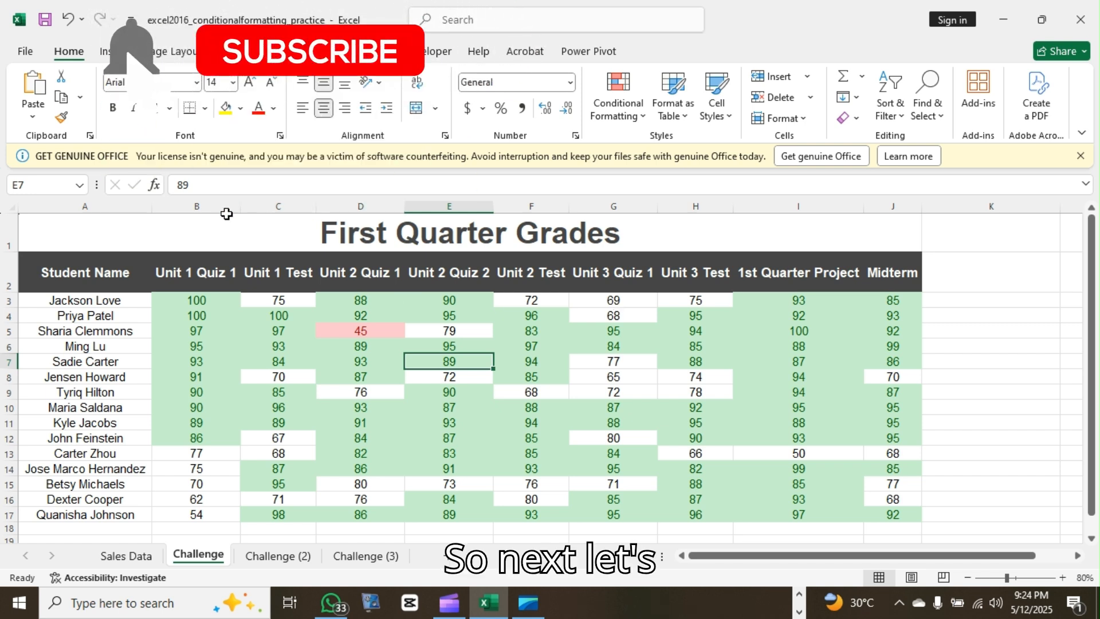
Apply the 3 Triangles directional icon set to the grades in B3:J17
{"action": "left_click_drag", "start_coordinate": [188, 299], "coordinate": [892, 514]}
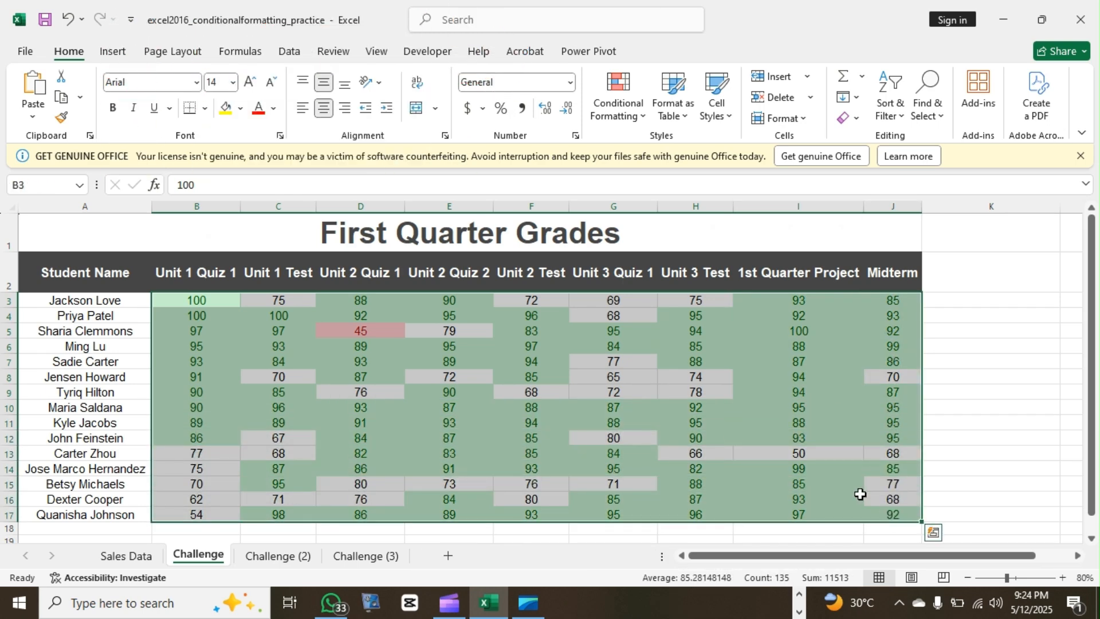
{"action": "left_click", "coordinate": [618, 95]}
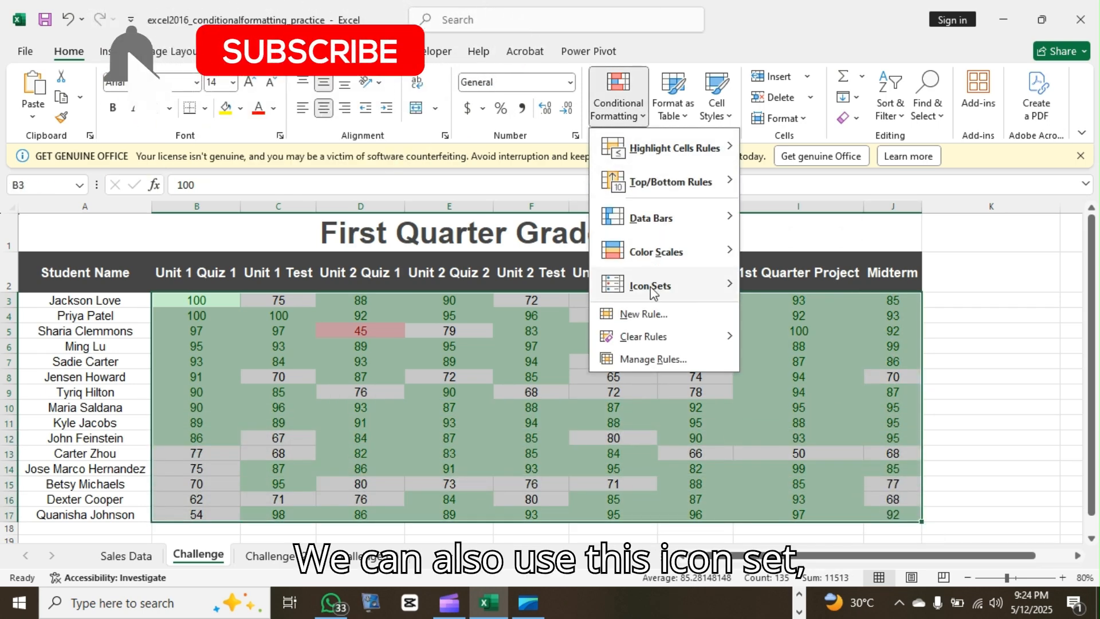
{"action": "mouse_move", "coordinate": [654, 293]}
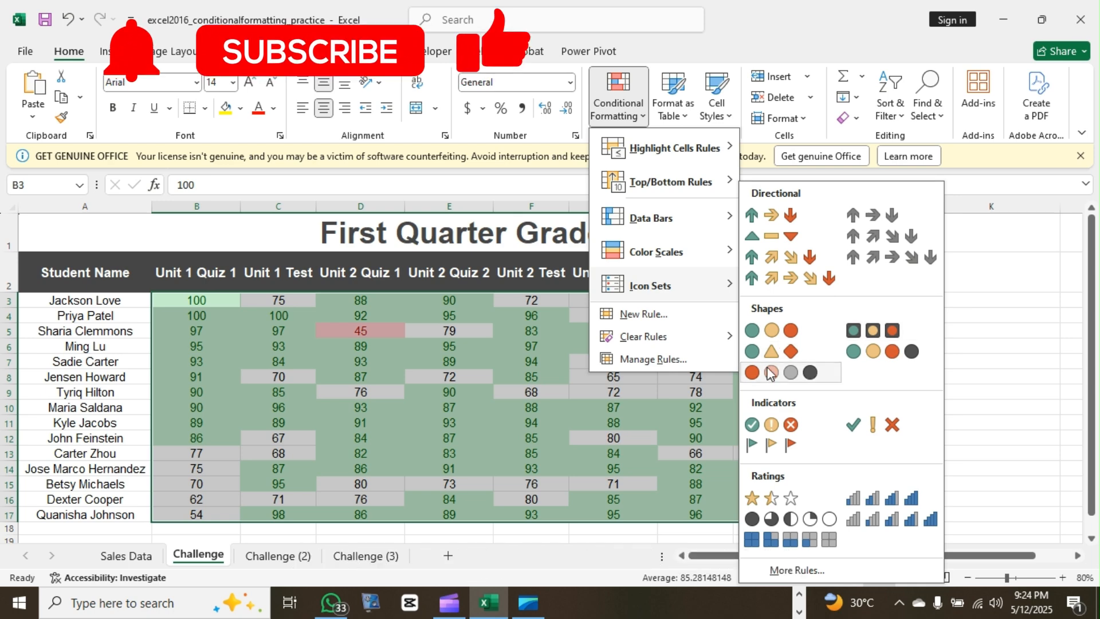
{"action": "left_click", "coordinate": [762, 237]}
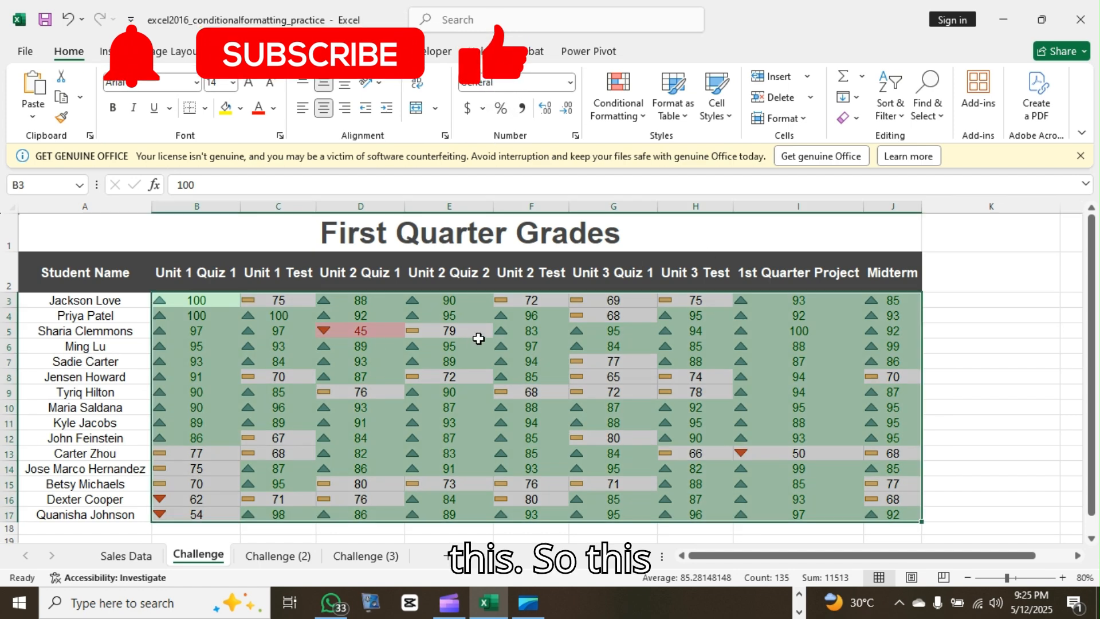
{"action": "left_click", "coordinate": [449, 346]}
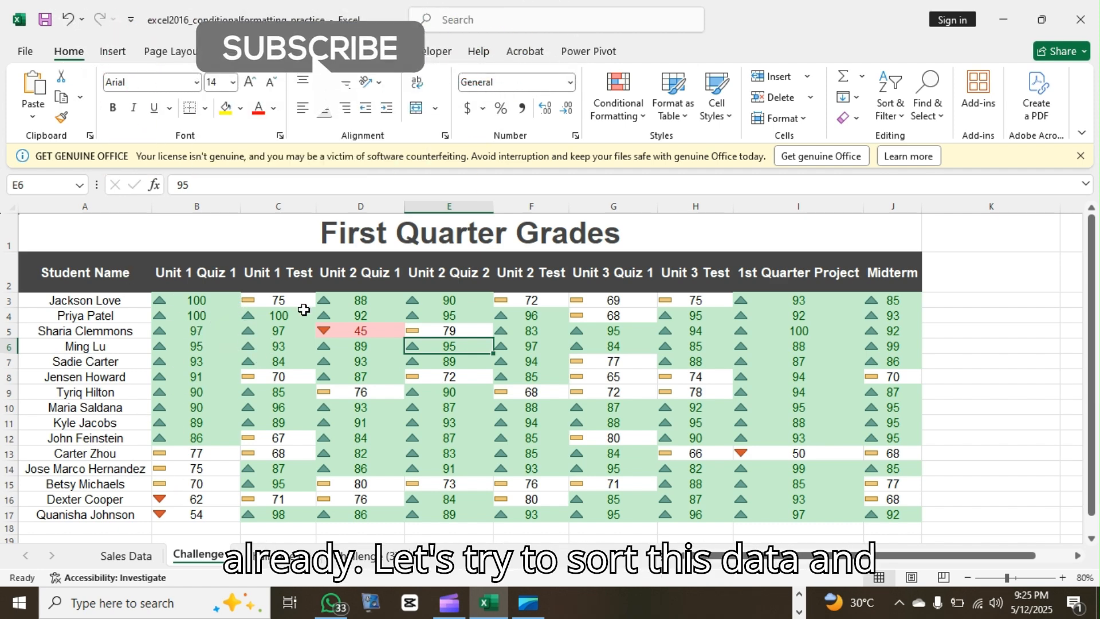
Sort the Unit 1 Test scores C3:C17 largest to smallest, continuing with the current selection only
{"action": "left_click_drag", "start_coordinate": [256, 308], "coordinate": [290, 514]}
{"action": "right_click", "coordinate": [288, 369]}
{"action": "mouse_move", "coordinate": [441, 404]}
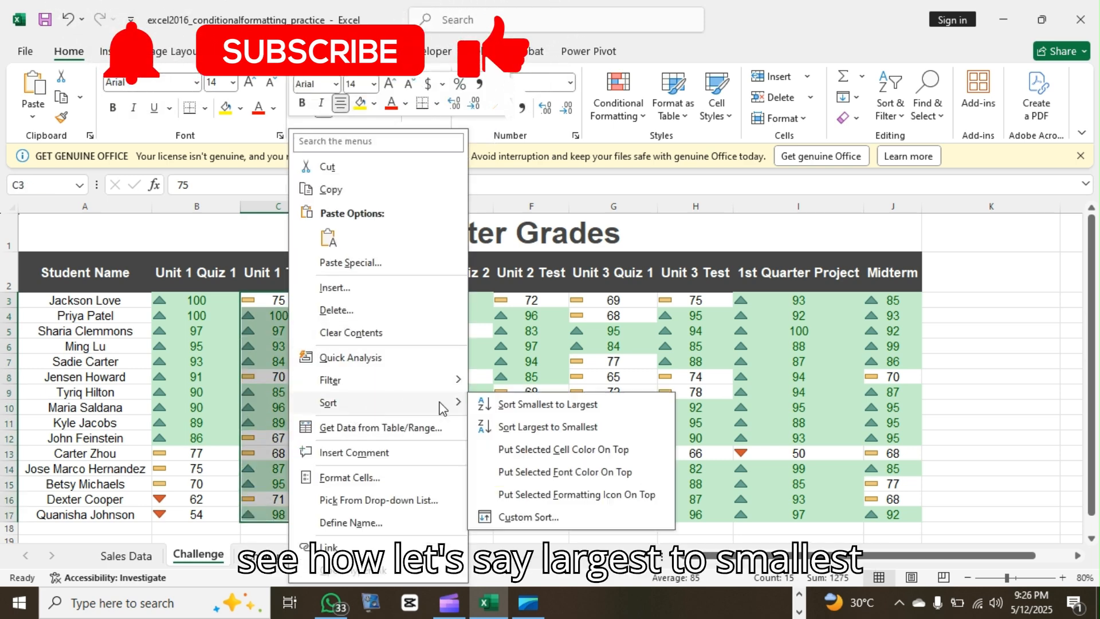
{"action": "left_click", "coordinate": [515, 427]}
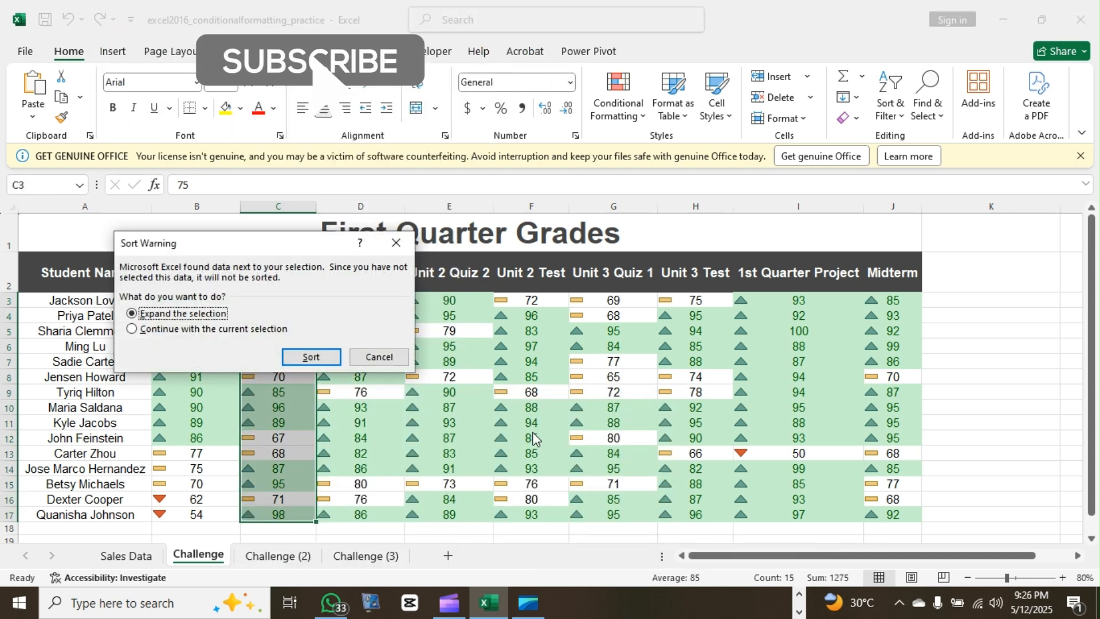
{"action": "left_click", "coordinate": [133, 329]}
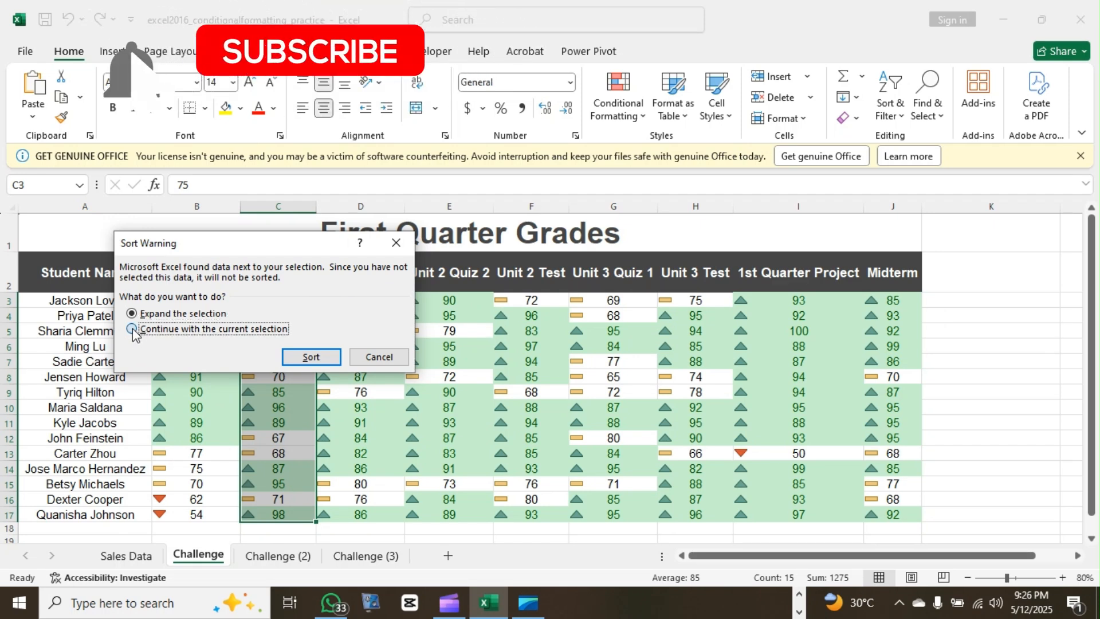
{"action": "left_click", "coordinate": [312, 360]}
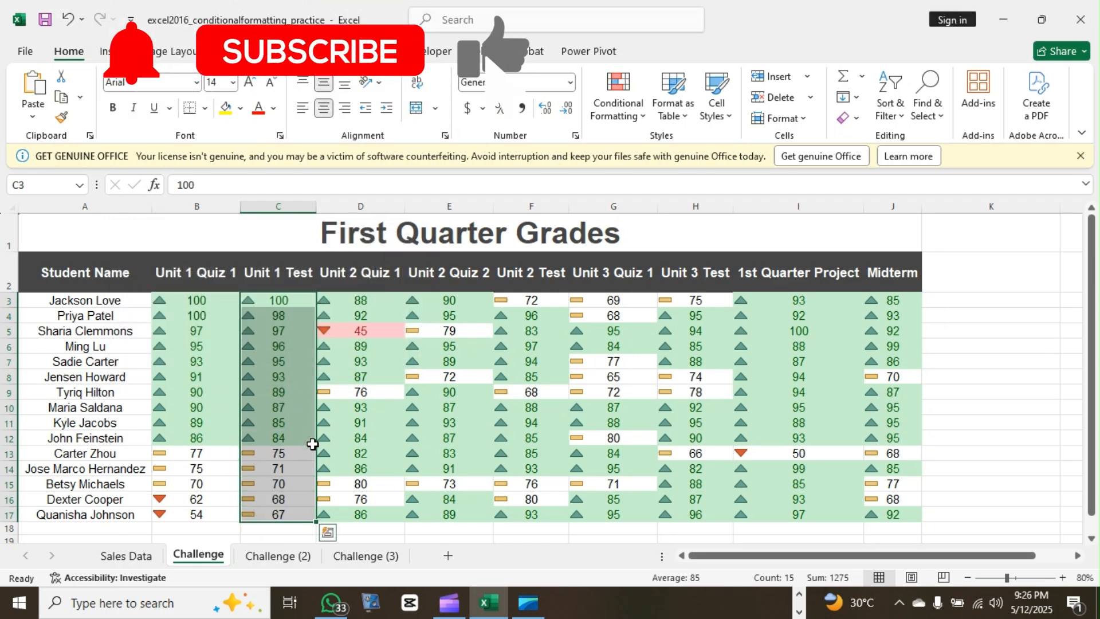
{"action": "left_click", "coordinate": [404, 533]}
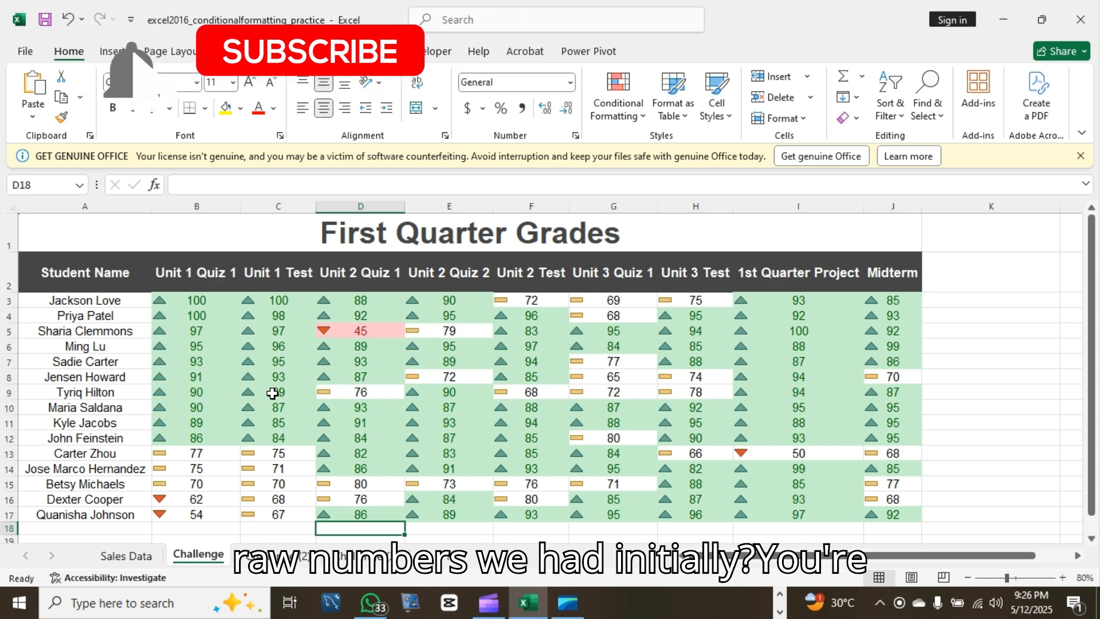
View the Challenge (2) sheet for comparison and return to the Challenge sheet
{"action": "left_click", "coordinate": [279, 555]}
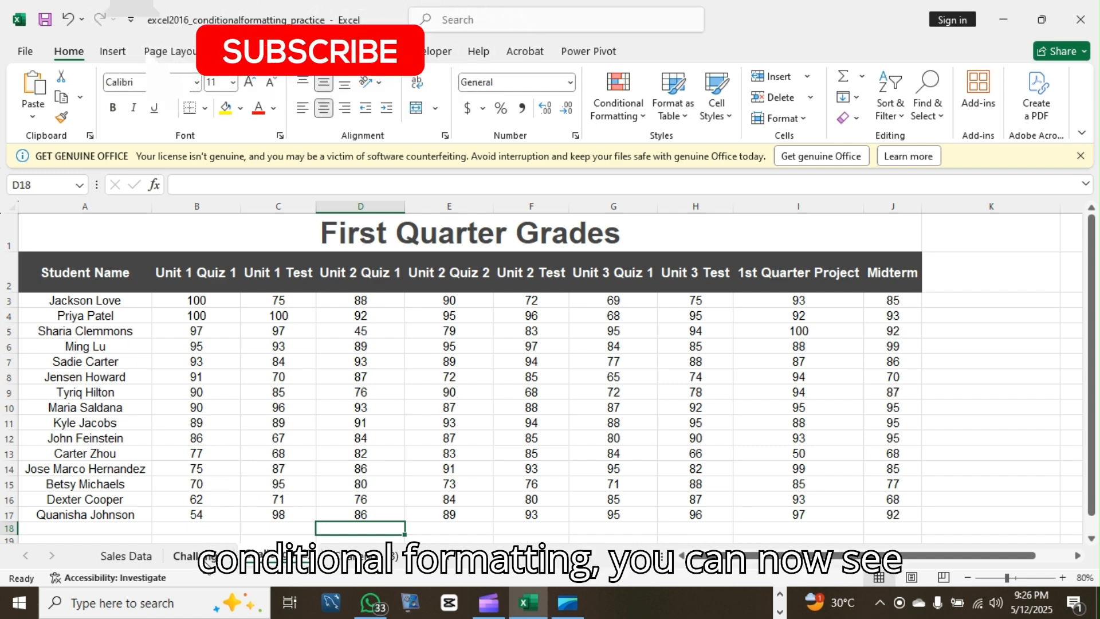
{"action": "left_click", "coordinate": [201, 556]}
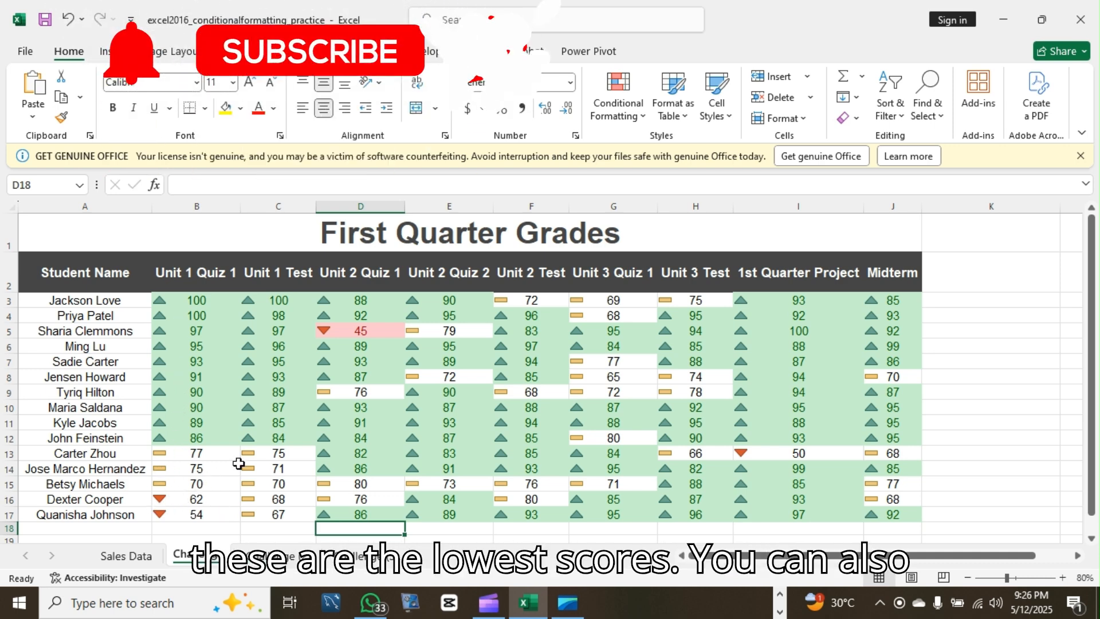
Apply red gradient fill data bars to the grades in B3:J17
{"action": "left_click_drag", "start_coordinate": [195, 300], "coordinate": [897, 511]}
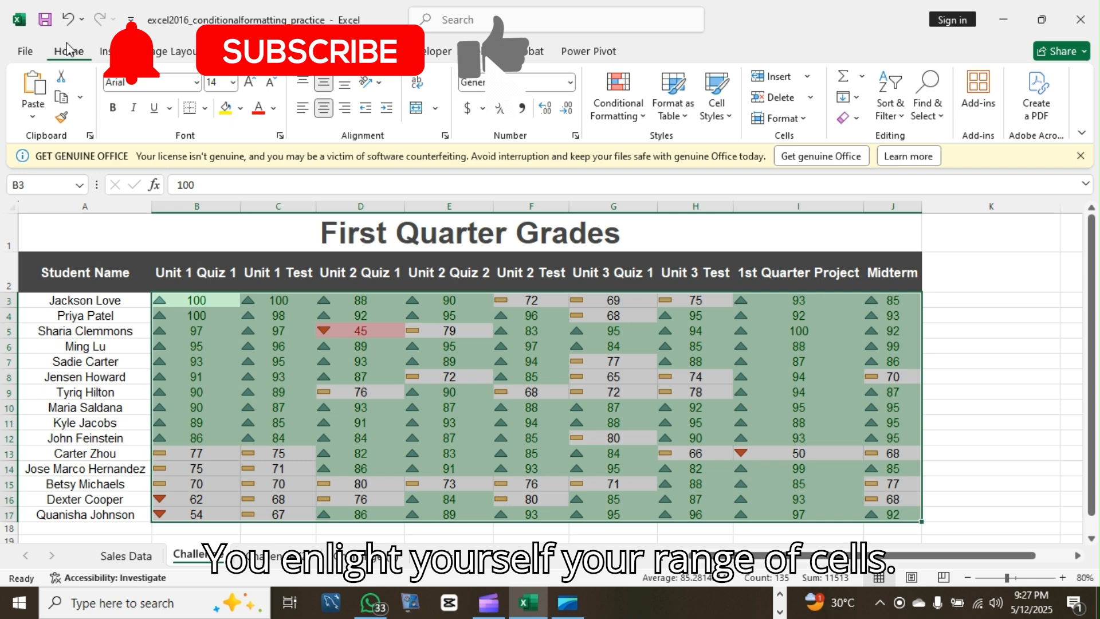
{"action": "left_click", "coordinate": [642, 117]}
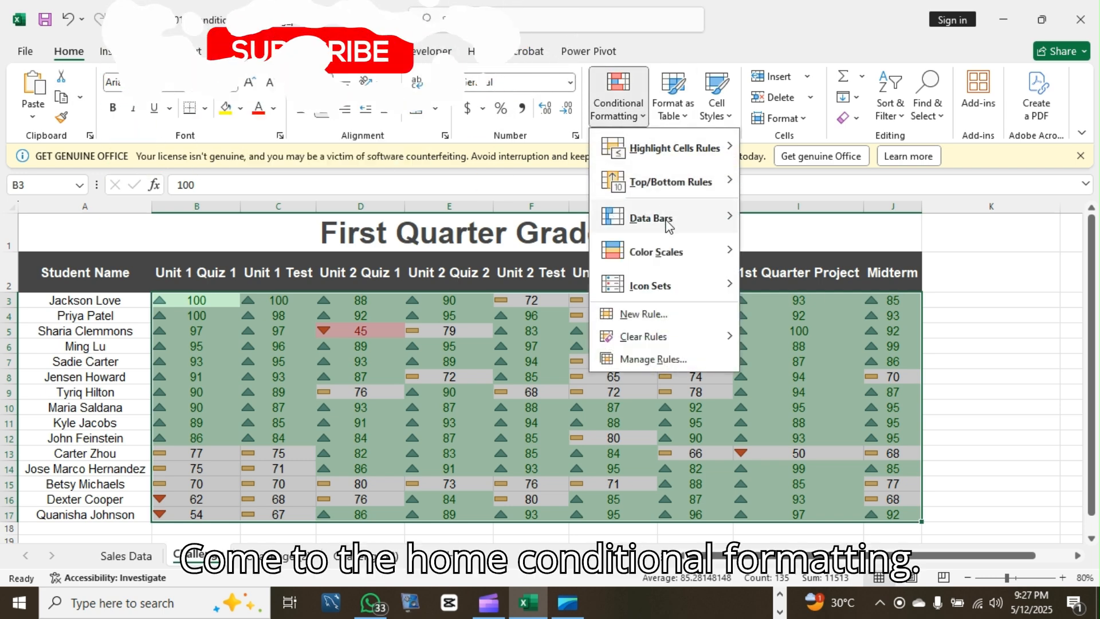
{"action": "mouse_move", "coordinate": [667, 223]}
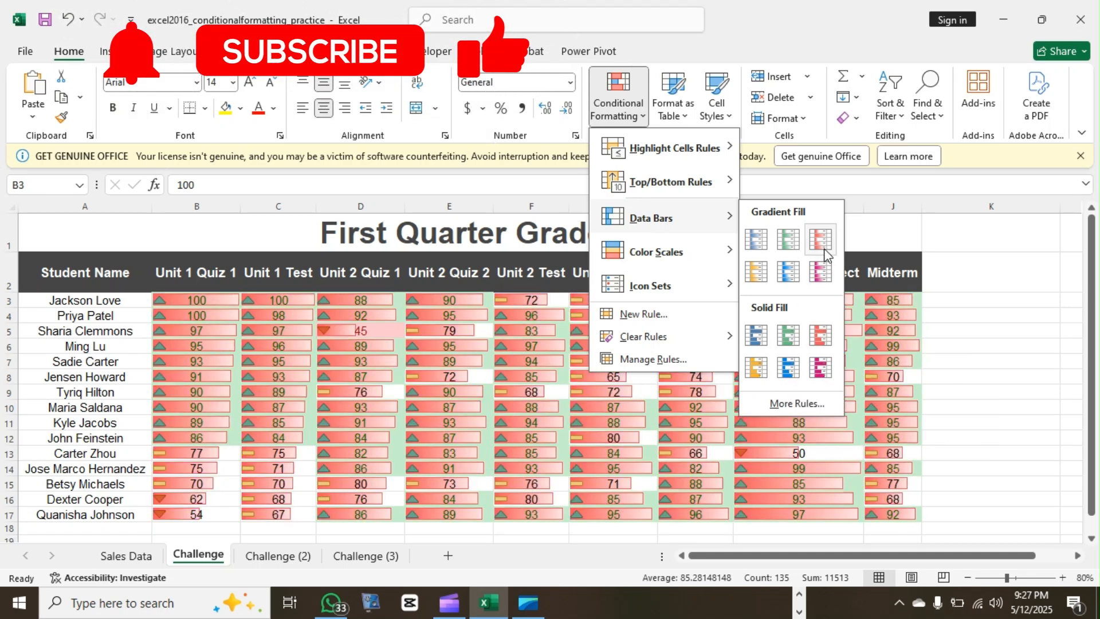
{"action": "left_click", "coordinate": [820, 240]}
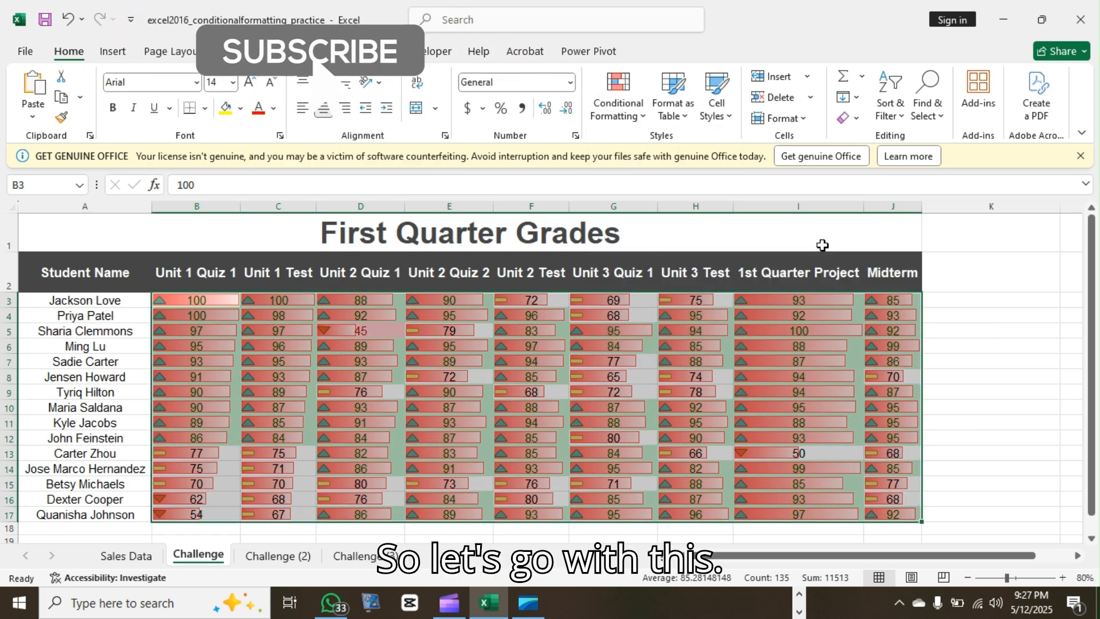
{"action": "left_click", "coordinate": [739, 362]}
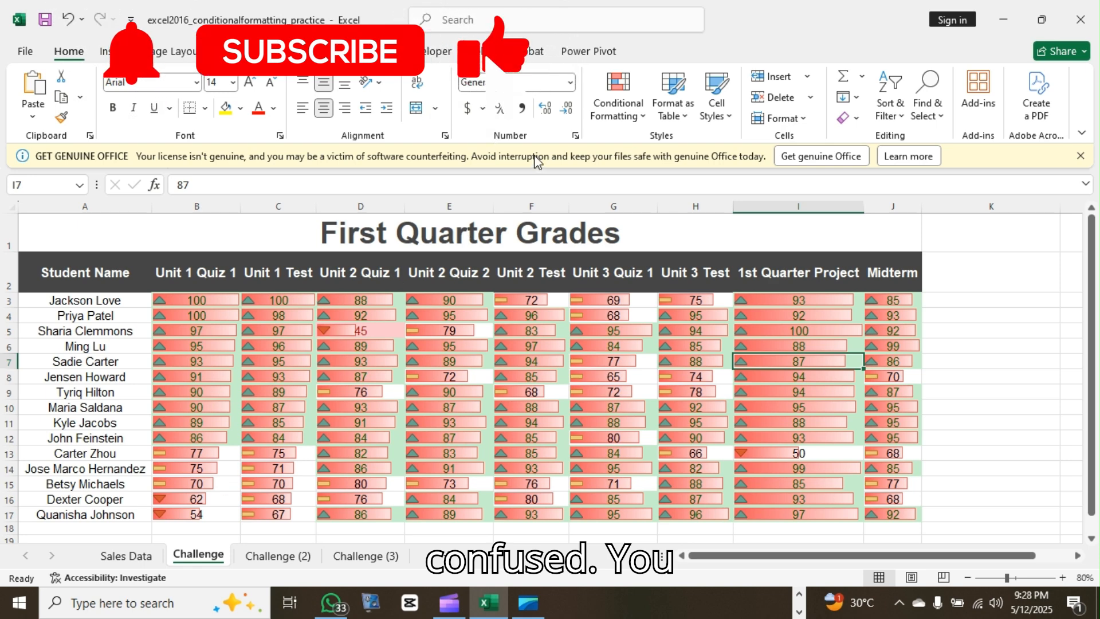
Delete the Cell Value < 50 and Cell Value > 80 highlight rules from B3:J17 in the Conditional Formatting Rules Manager
{"action": "left_click_drag", "start_coordinate": [163, 298], "coordinate": [882, 515]}
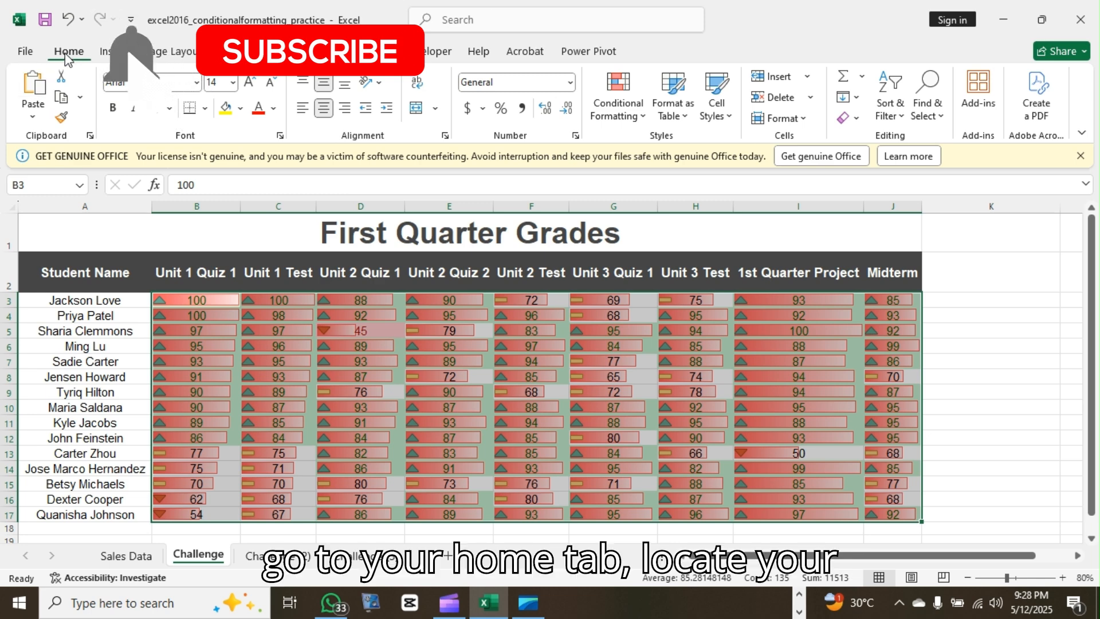
{"action": "left_click", "coordinate": [642, 115]}
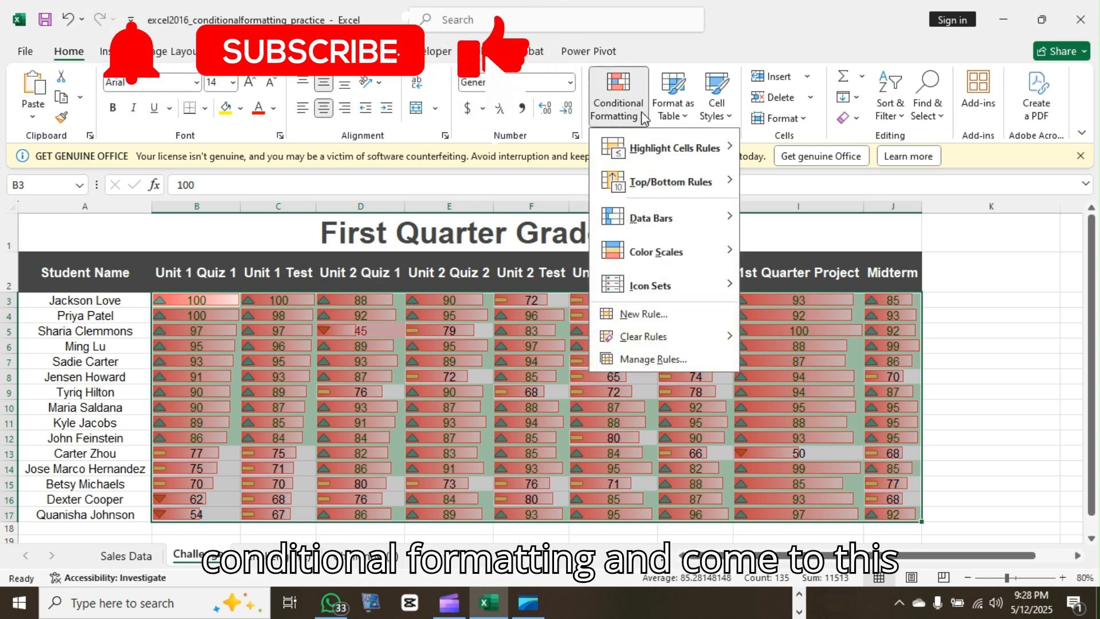
{"action": "left_click", "coordinate": [634, 356]}
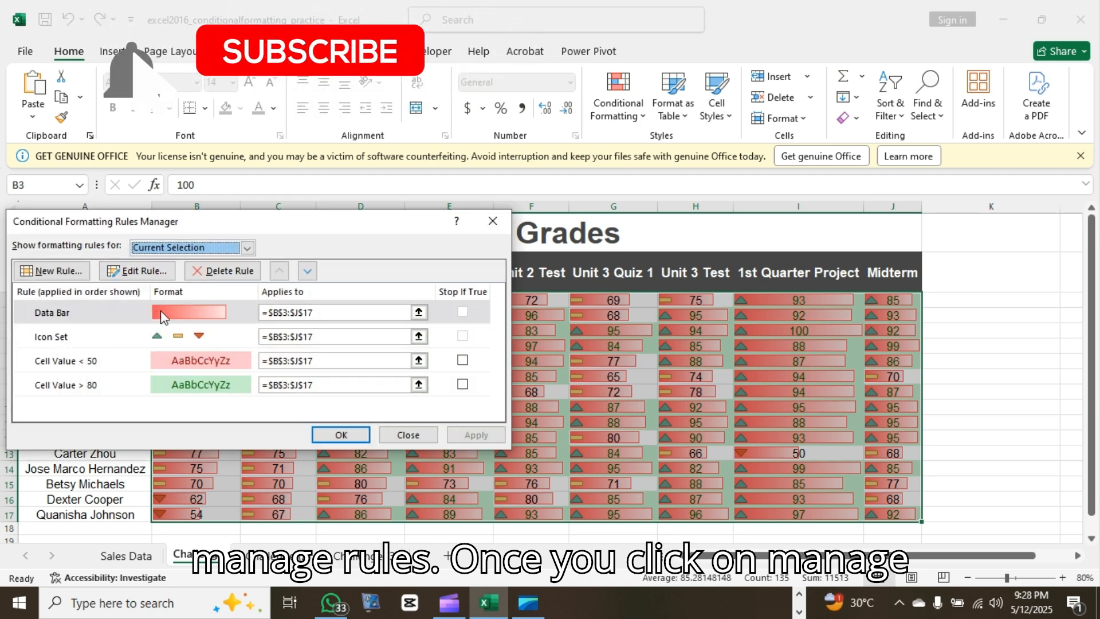
{"action": "left_click_drag", "start_coordinate": [298, 226], "coordinate": [484, 240]}
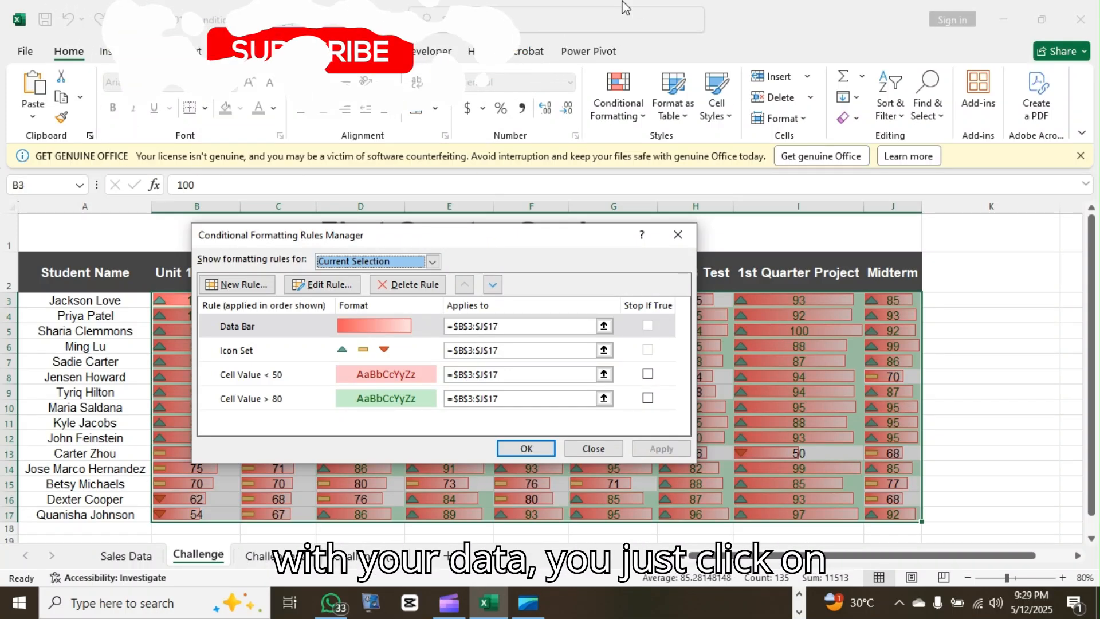
{"action": "left_click", "coordinate": [648, 372]}
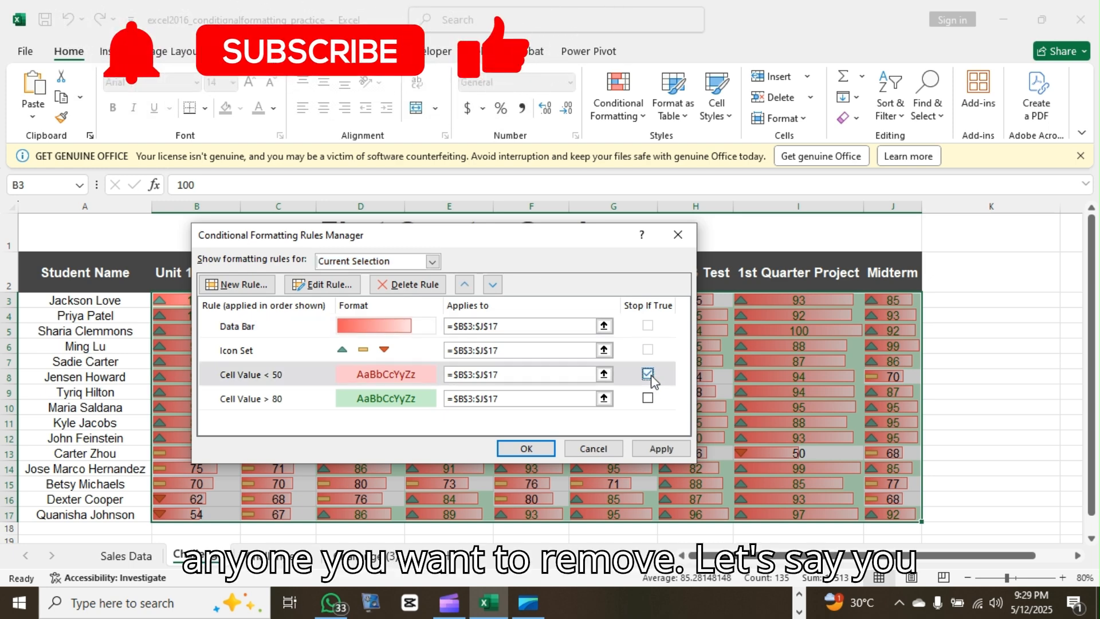
{"action": "left_click", "coordinate": [648, 398]}
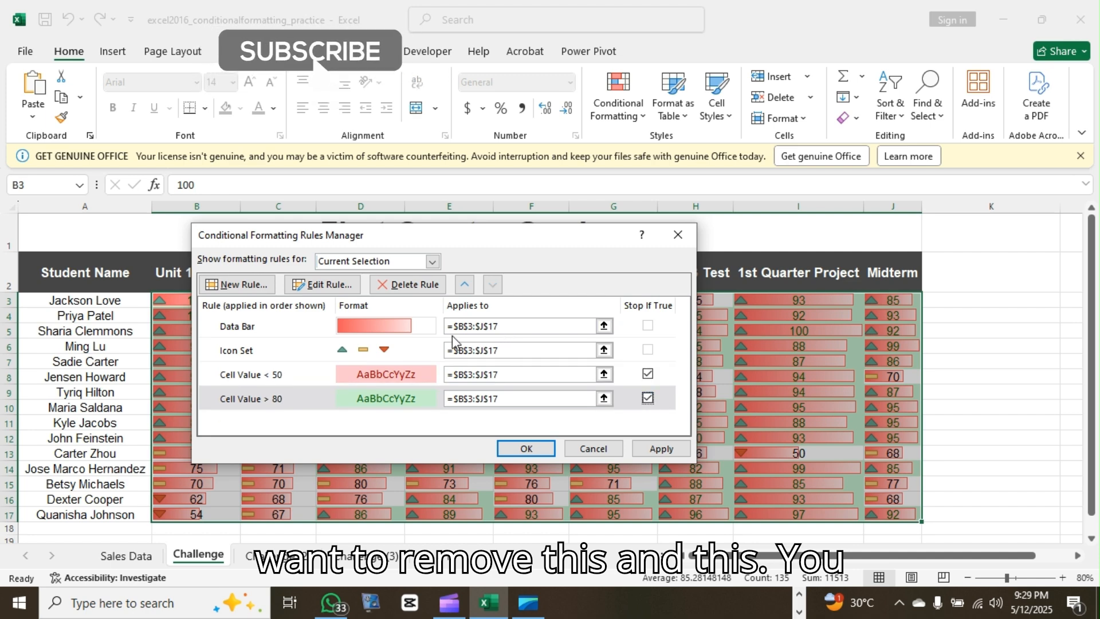
{"action": "left_click", "coordinate": [409, 287]}
{"action": "left_click", "coordinate": [409, 286]}
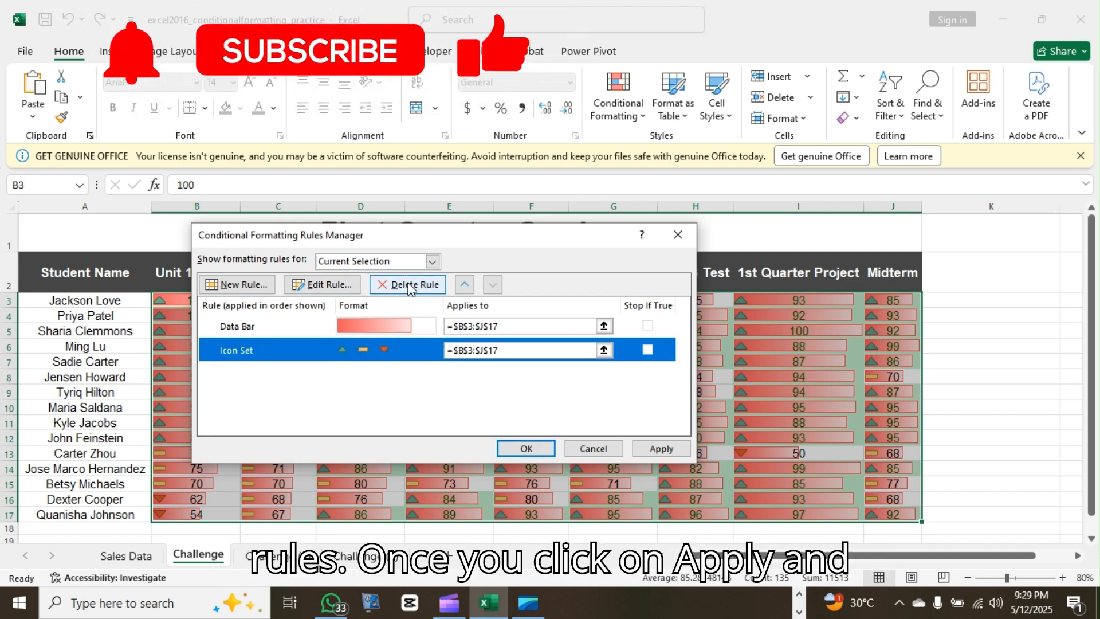
{"action": "left_click", "coordinate": [662, 449]}
{"action": "left_click", "coordinate": [526, 448]}
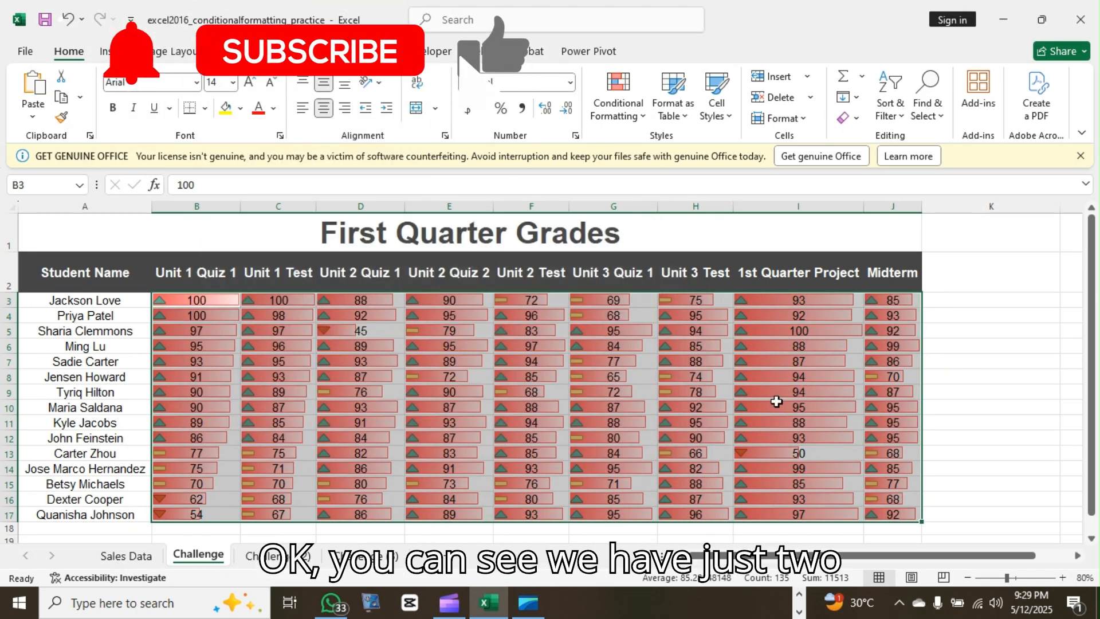
{"action": "left_click", "coordinate": [966, 402]}
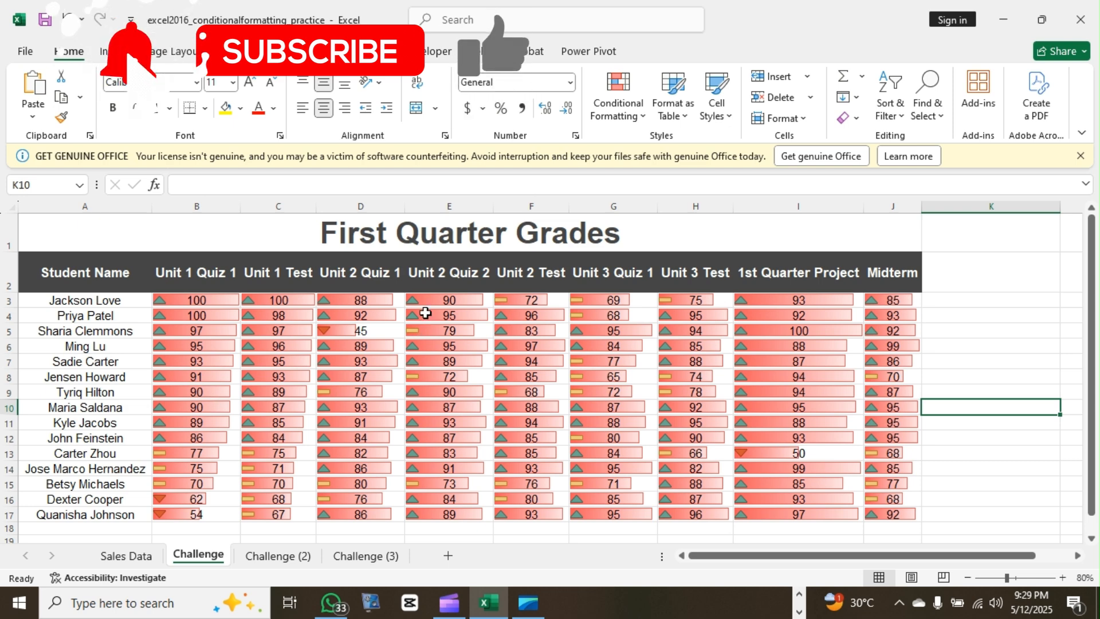
Sort the Unit 2 Quiz 2 scores E3:E17 largest to smallest, continuing with the current selection only
{"action": "left_click_drag", "start_coordinate": [451, 329], "coordinate": [437, 500]}
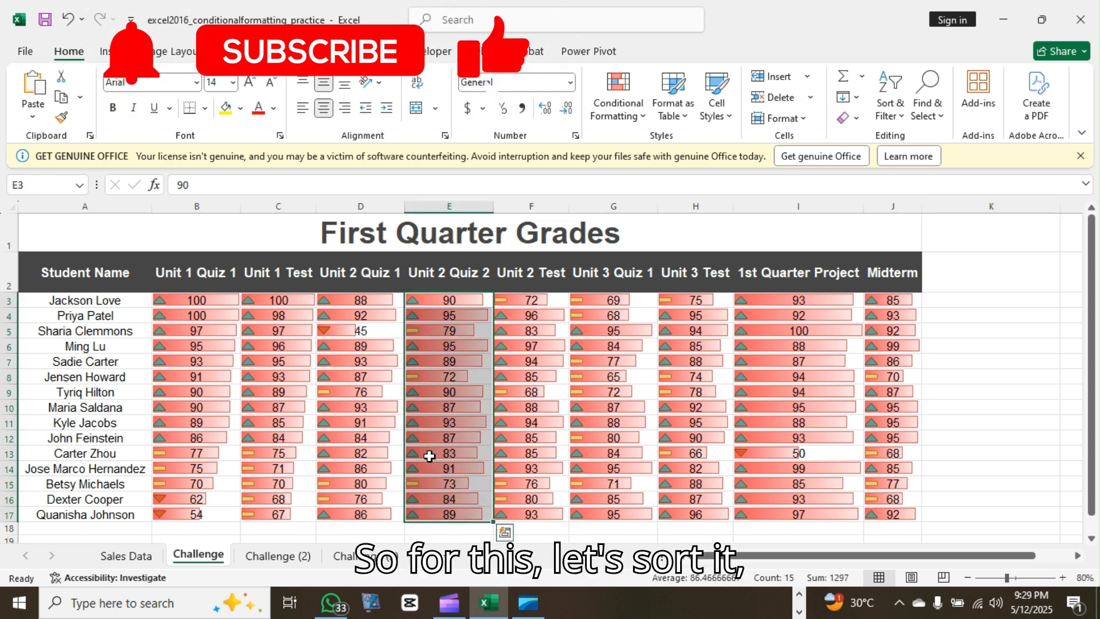
{"action": "right_click", "coordinate": [437, 421]}
{"action": "mouse_move", "coordinate": [584, 409]}
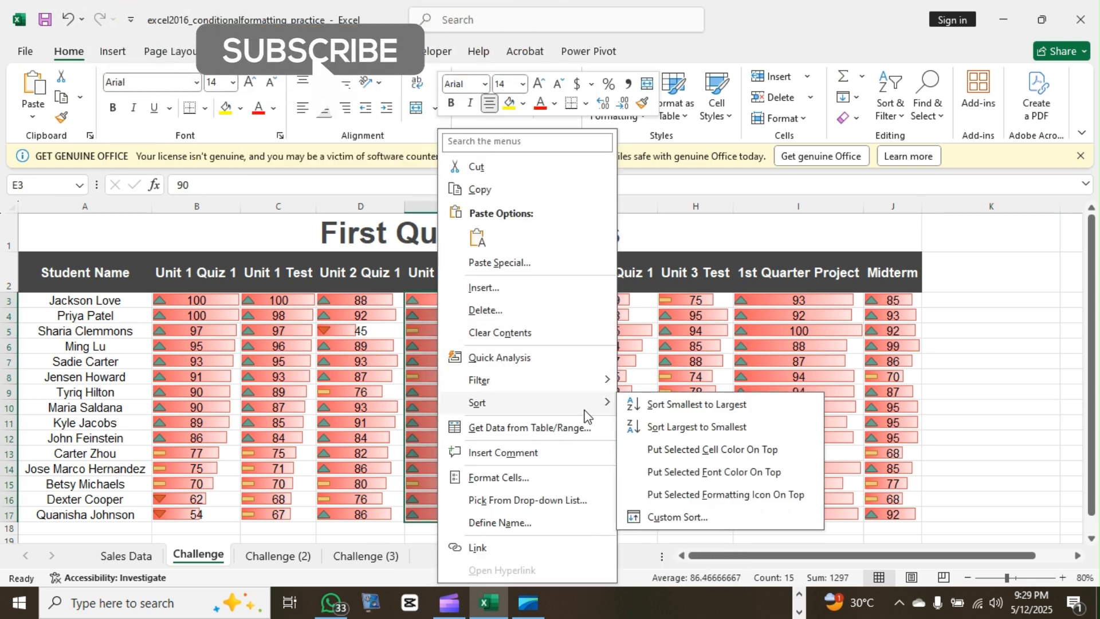
{"action": "left_click", "coordinate": [653, 431]}
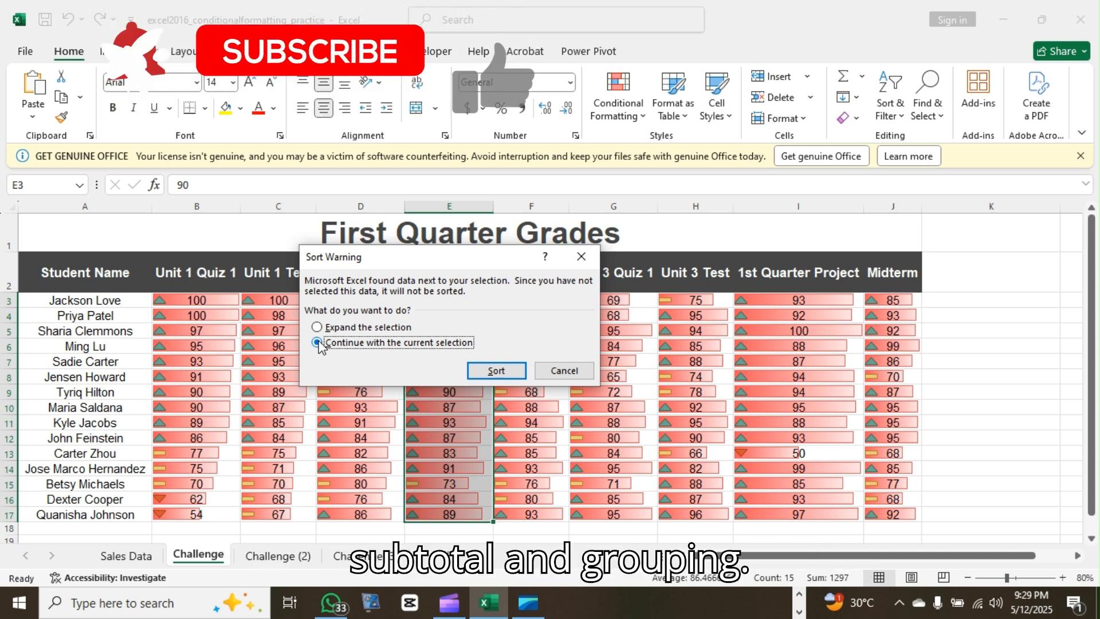
{"action": "left_click", "coordinate": [496, 371]}
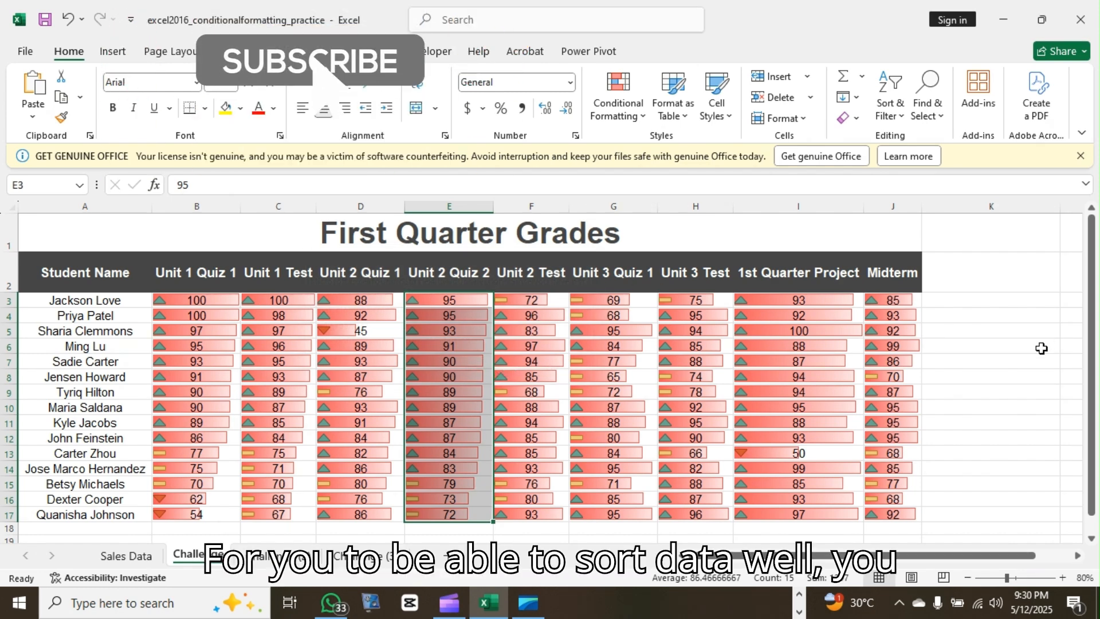
{"action": "left_click", "coordinate": [968, 360]}
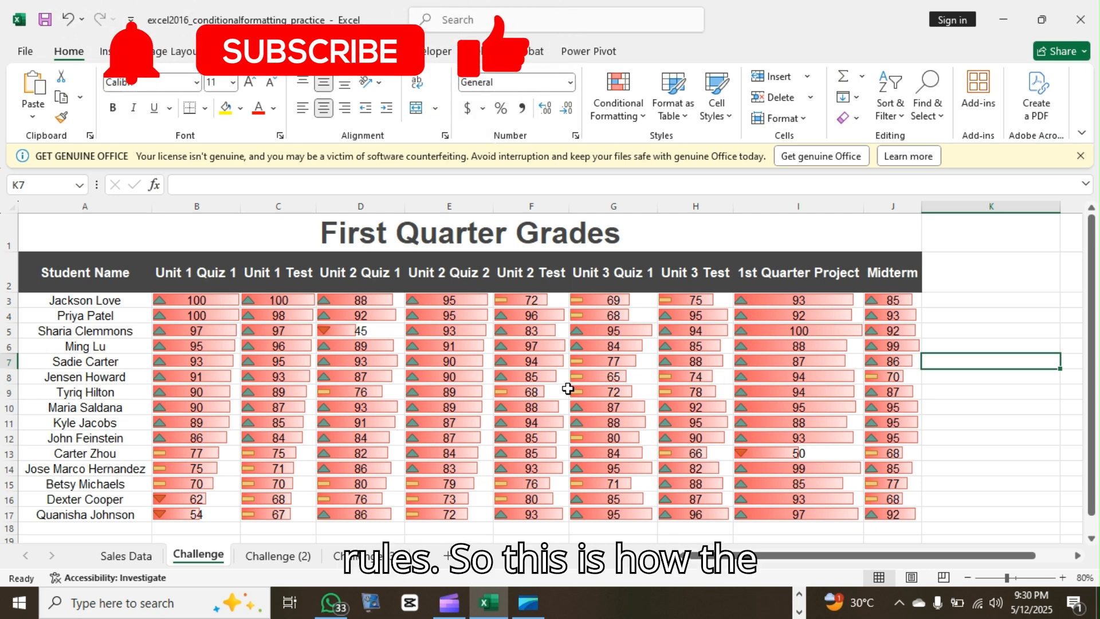
Delete the remaining Data Bar and Icon Set rules from B3:J17 in the Conditional Formatting Rules Manager
{"action": "left_click", "coordinate": [640, 113]}
{"action": "left_click", "coordinate": [826, 413]}
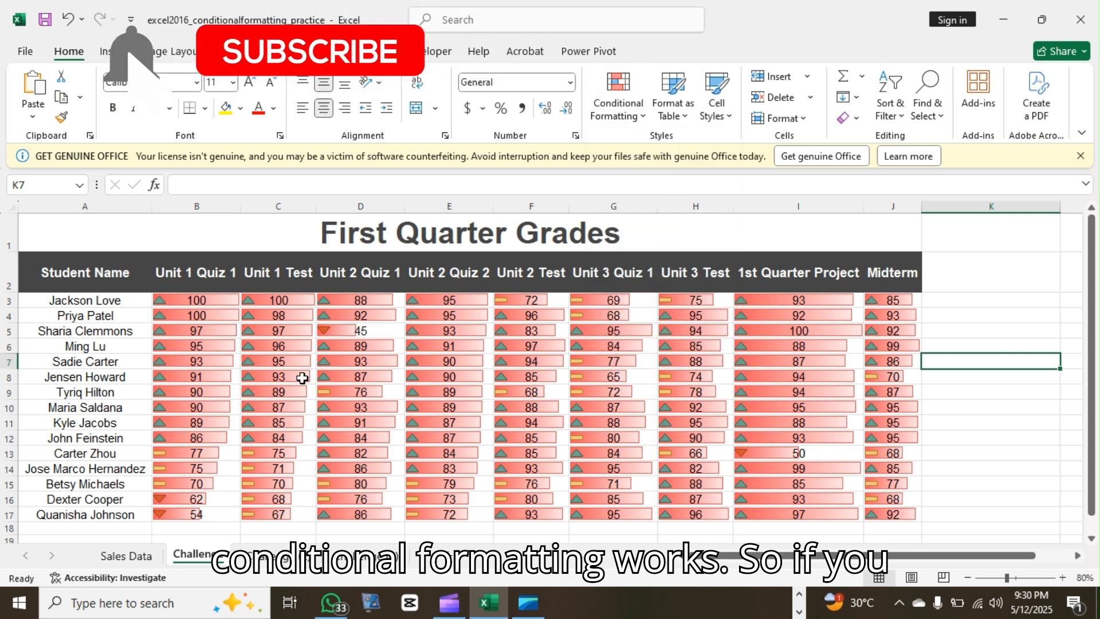
{"action": "left_click_drag", "start_coordinate": [197, 300], "coordinate": [888, 516]}
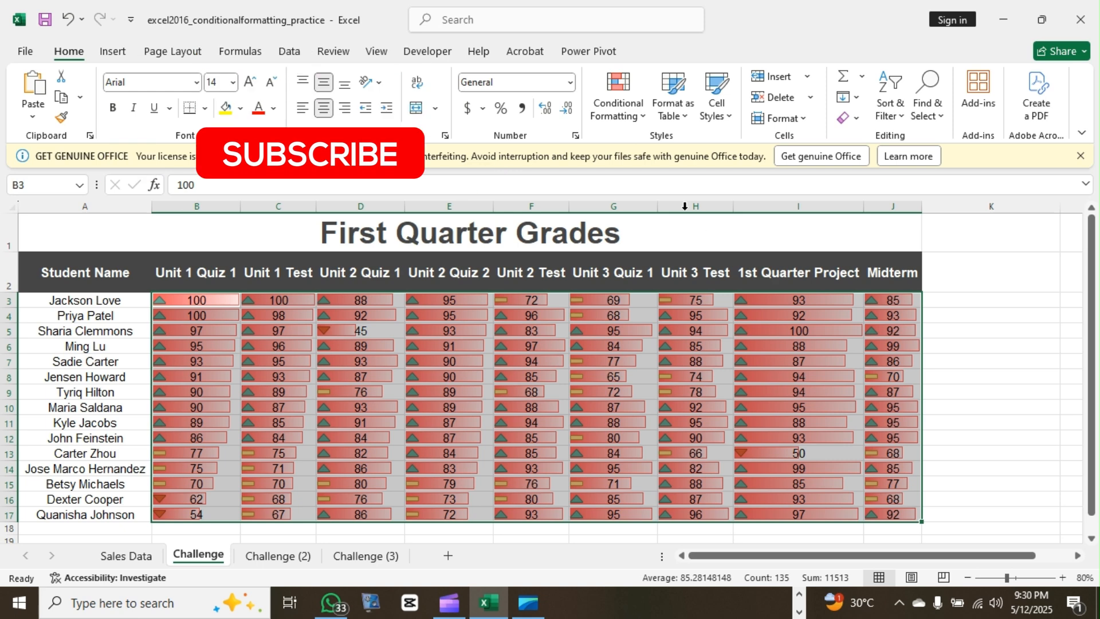
{"action": "left_click", "coordinate": [642, 114]}
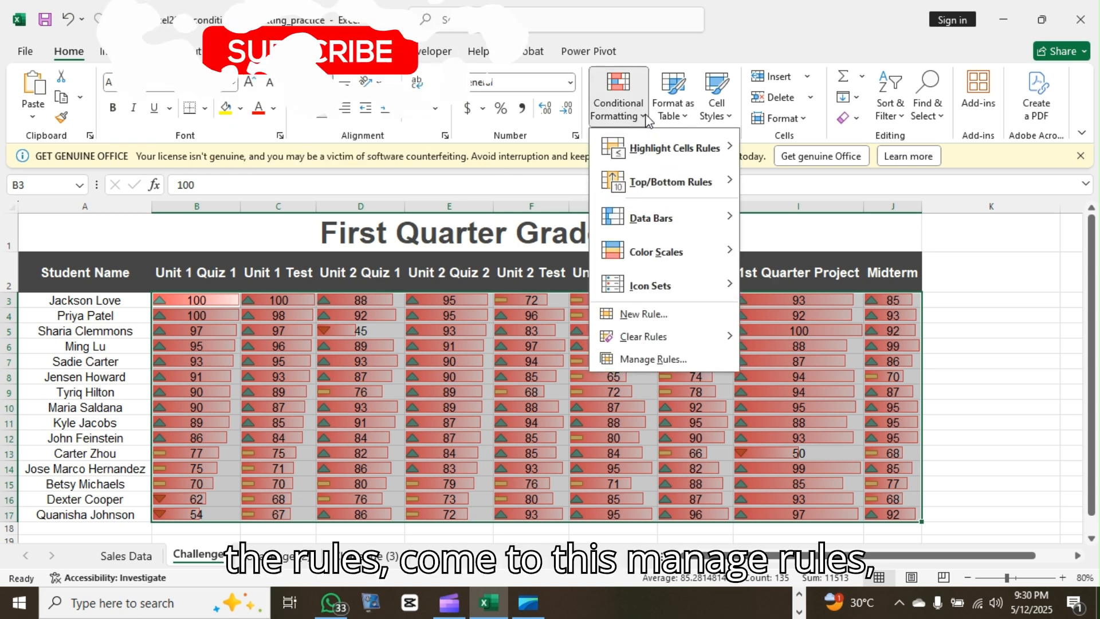
{"action": "left_click", "coordinate": [665, 362]}
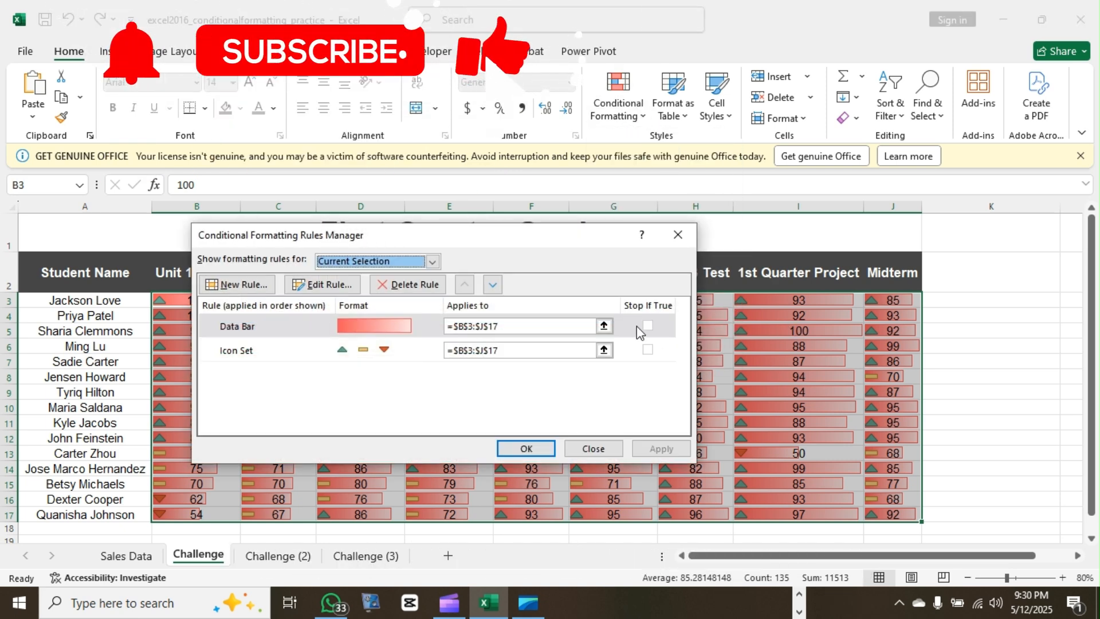
{"action": "left_click", "coordinate": [651, 325]}
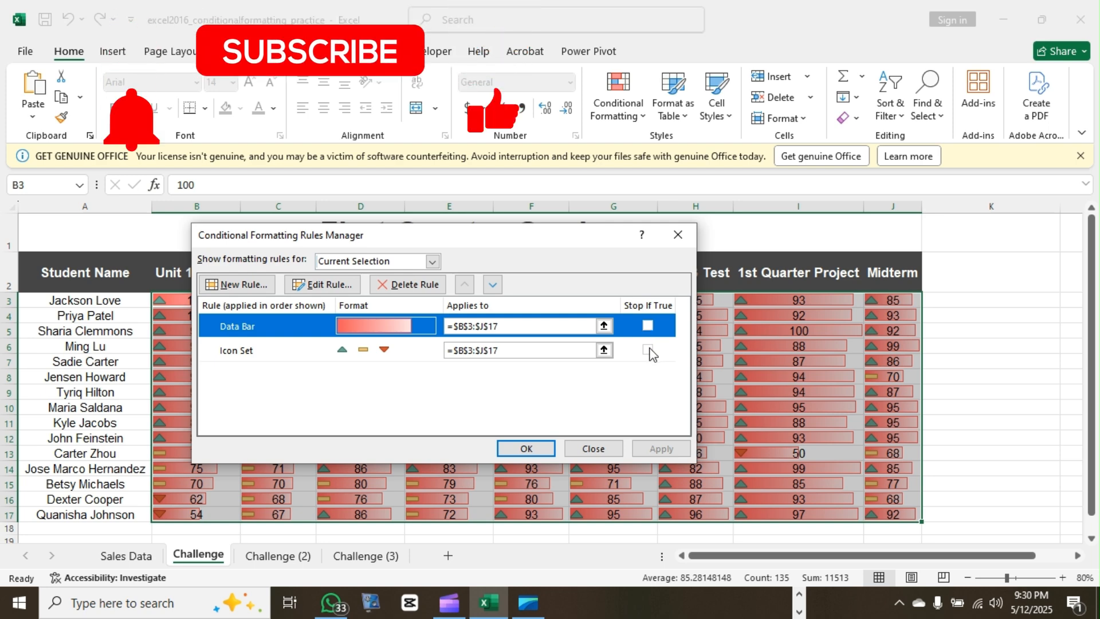
{"action": "left_click", "coordinate": [646, 349]}
{"action": "left_click", "coordinate": [410, 287]}
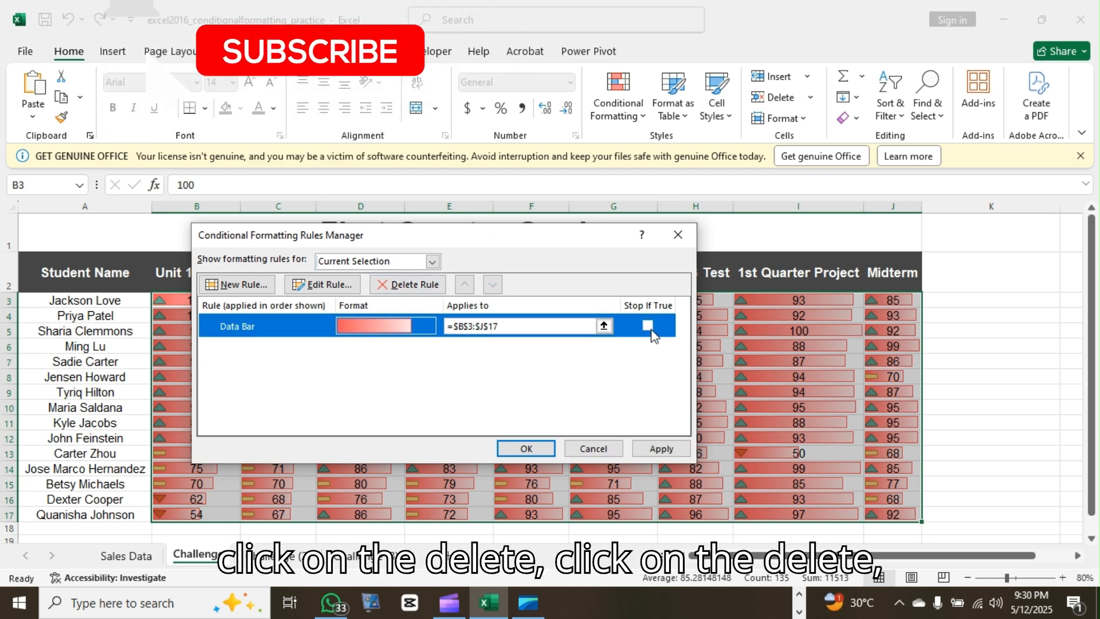
{"action": "left_click", "coordinate": [415, 286]}
{"action": "left_click", "coordinate": [653, 447]}
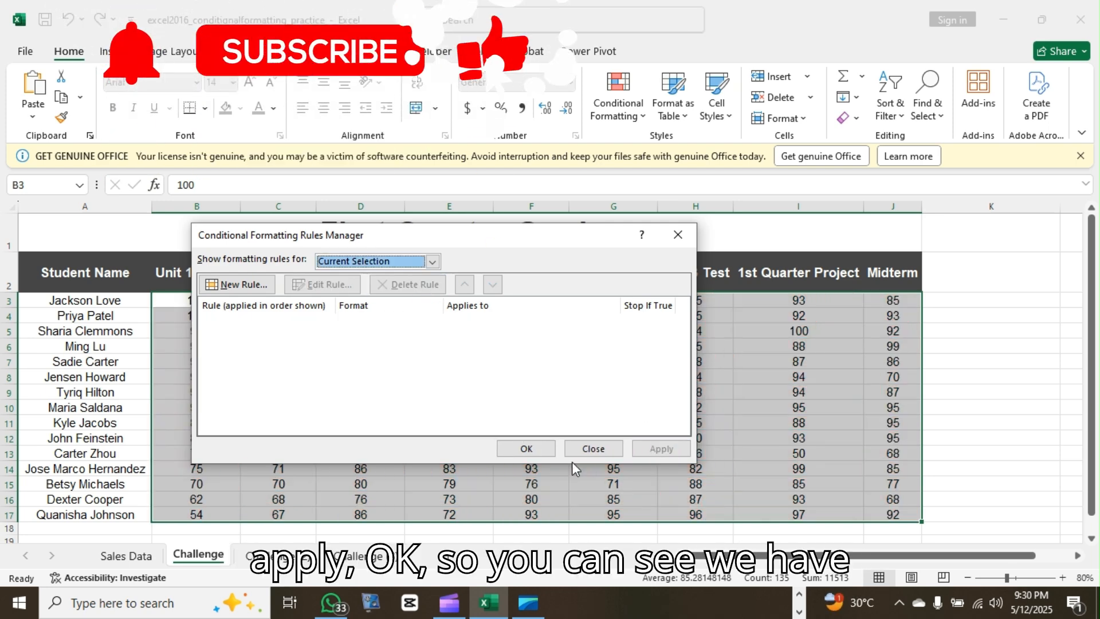
{"action": "left_click", "coordinate": [526, 448]}
{"action": "left_click", "coordinate": [986, 346]}
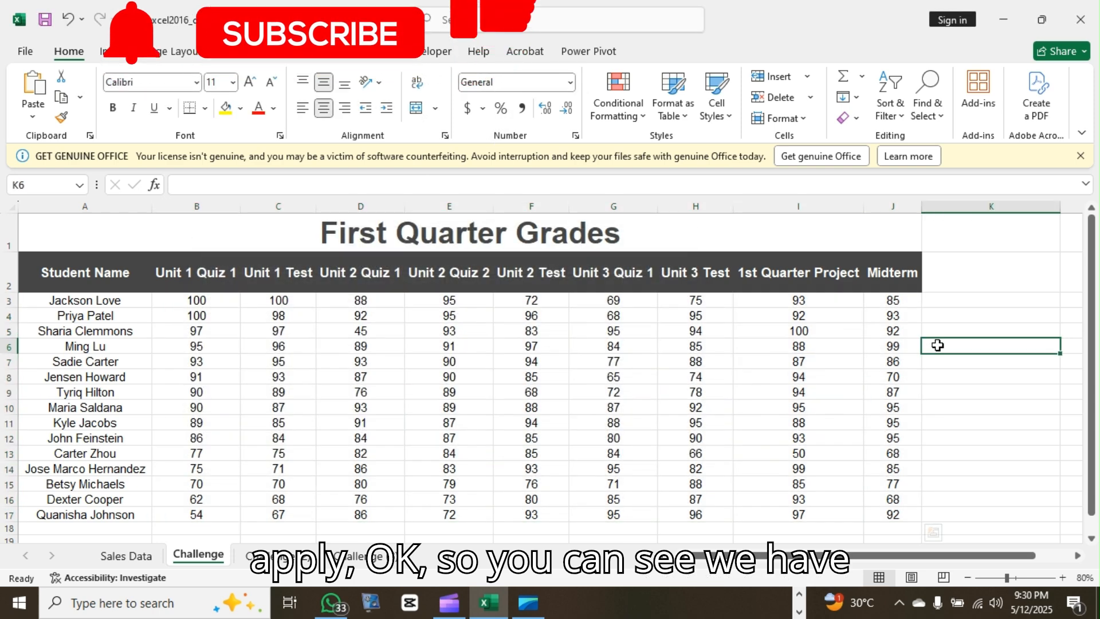